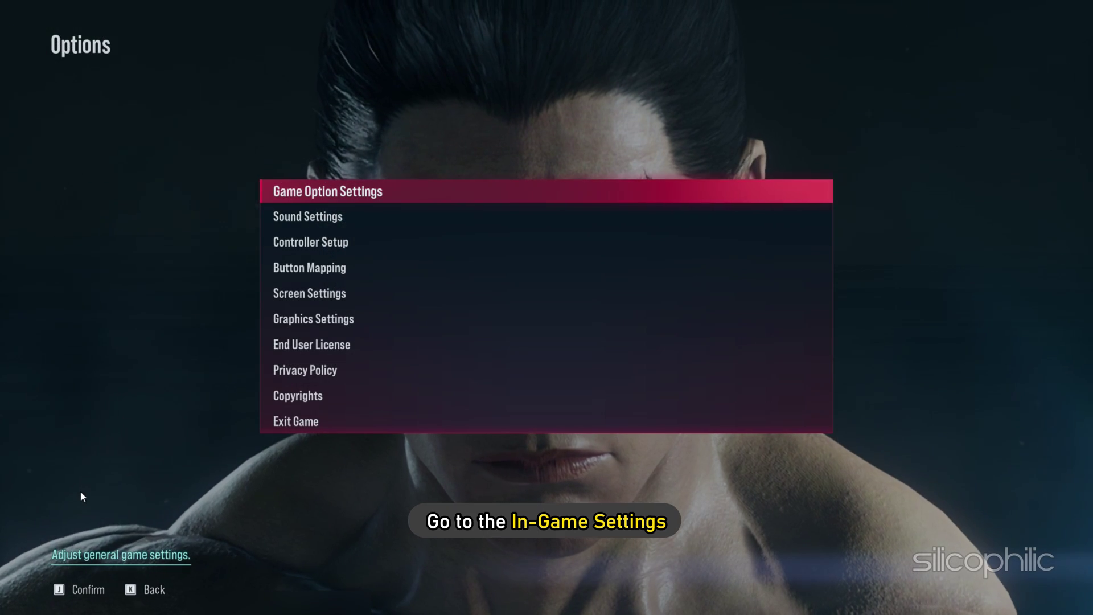
In Tekken 8 Graphics Settings, set Full Screen at 1,920 x 1,080, with V-Sync and VRS Off and the Custom preset
{"action": "left_click", "coordinate": [307, 322]}
{"action": "left_click", "coordinate": [812, 126]}
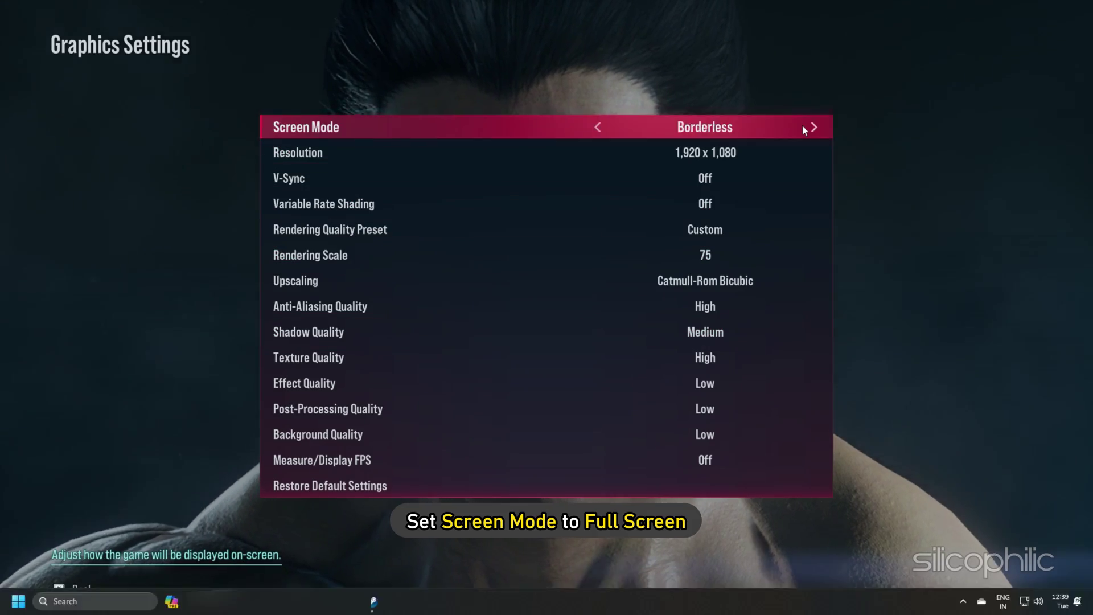
{"action": "left_click", "coordinate": [598, 127]}
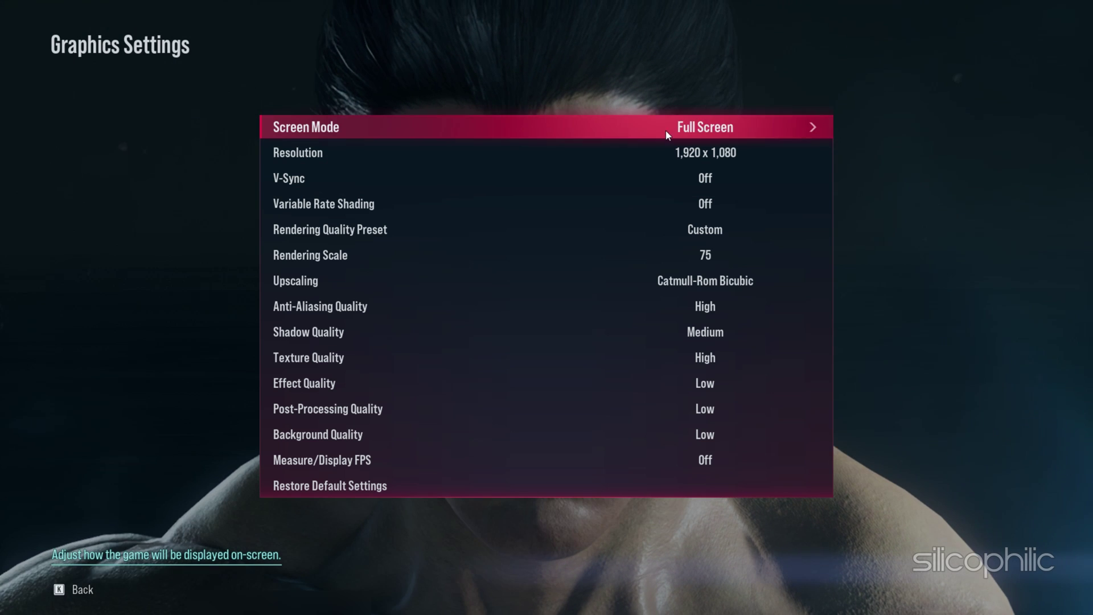
{"action": "left_click", "coordinate": [706, 152]}
{"action": "scroll", "coordinate": [642, 319], "scroll_direction": "down", "scroll_amount": 4}
{"action": "left_click", "coordinate": [633, 385]}
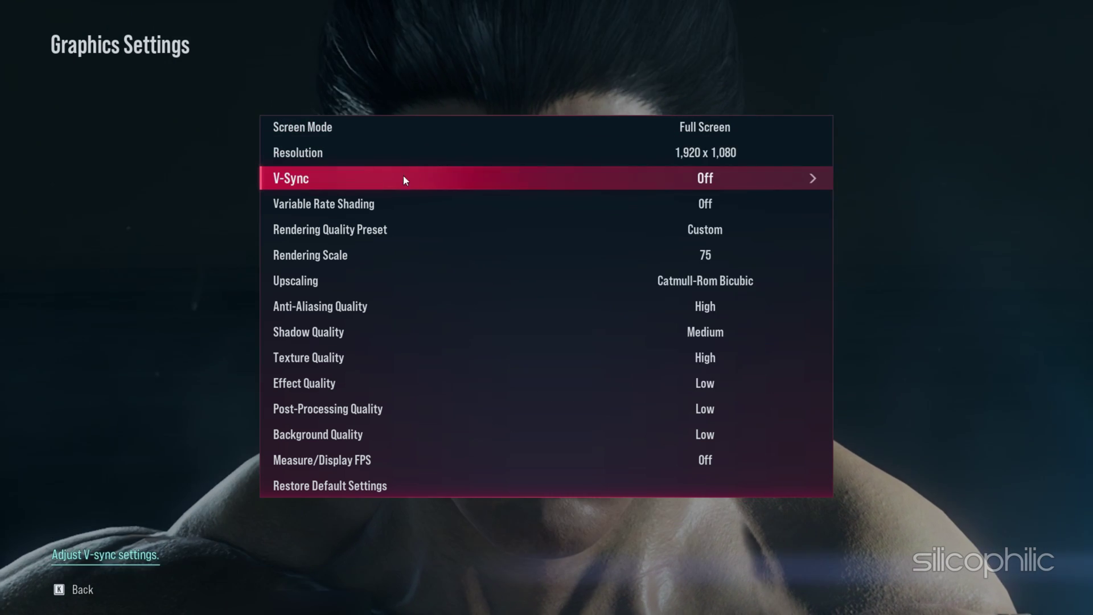
{"action": "left_click", "coordinate": [812, 178]}
{"action": "left_click", "coordinate": [596, 178]}
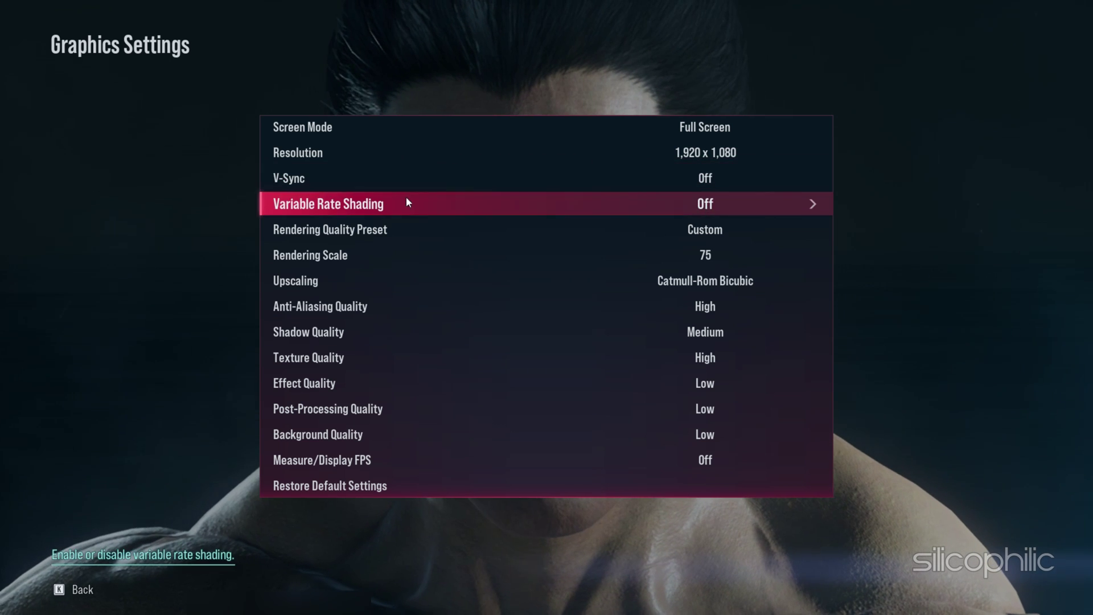
{"action": "left_click", "coordinate": [814, 205]}
{"action": "left_click", "coordinate": [598, 204]}
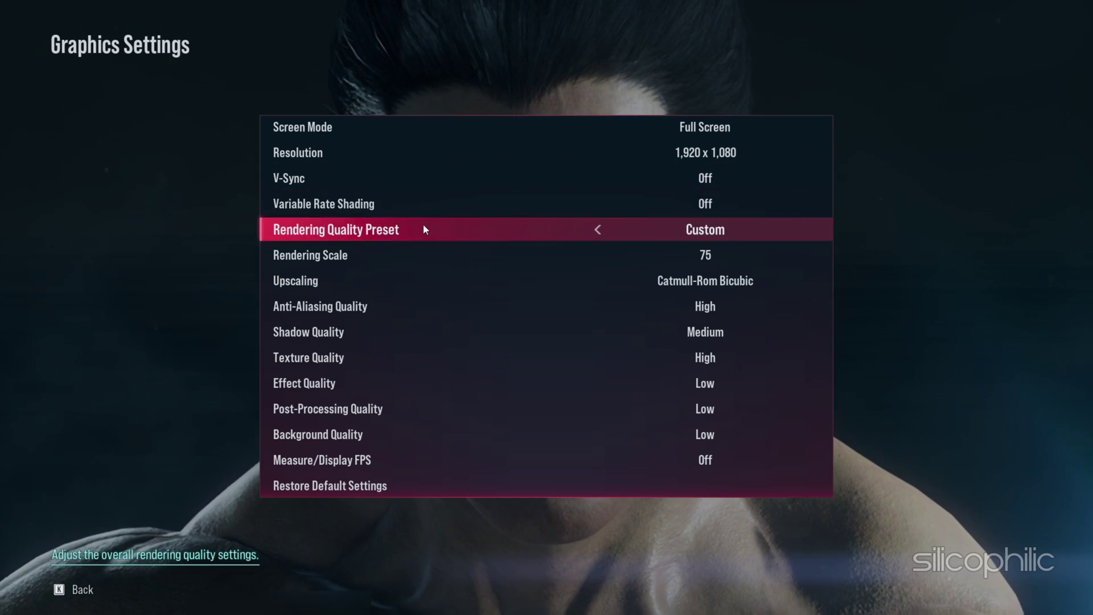
{"action": "left_click", "coordinate": [598, 229]}
{"action": "left_click", "coordinate": [822, 230]}
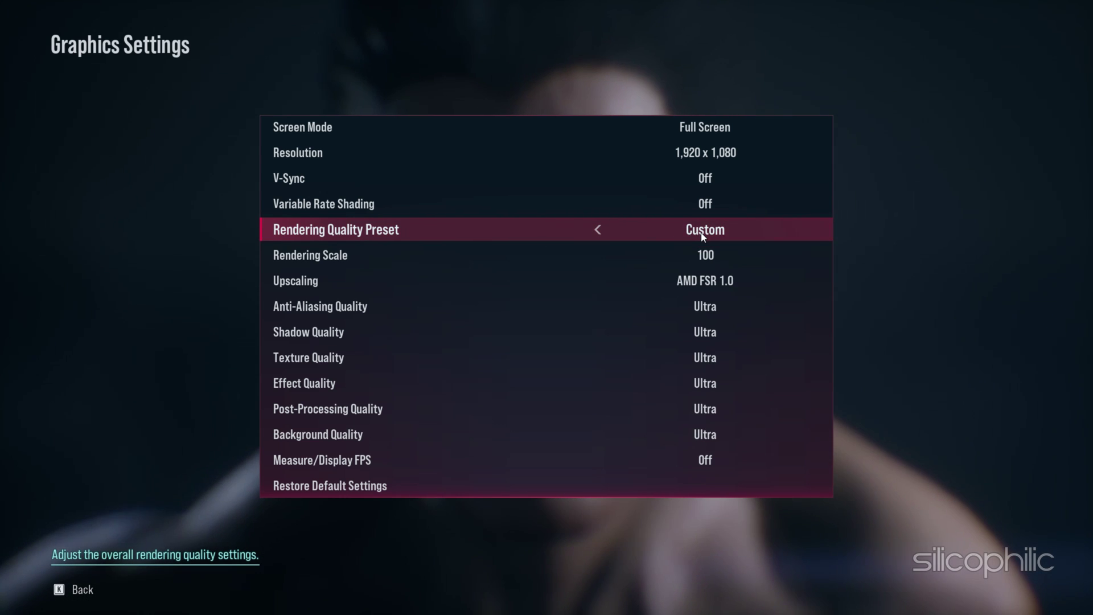
Lower the rendering scale to 75 and set upscaling to Catmull-Rom Bicubic
{"action": "left_click", "coordinate": [598, 255]}
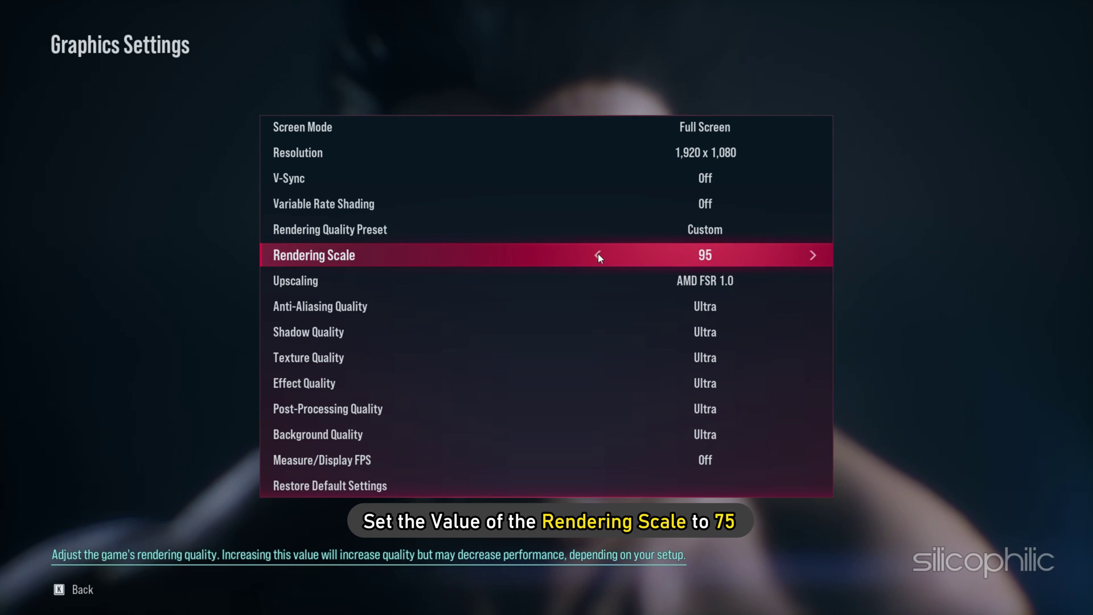
{"action": "left_click", "coordinate": [598, 254]}
{"action": "left_click", "coordinate": [598, 254]}
{"action": "left_click", "coordinate": [598, 255]}
{"action": "left_click", "coordinate": [597, 255]}
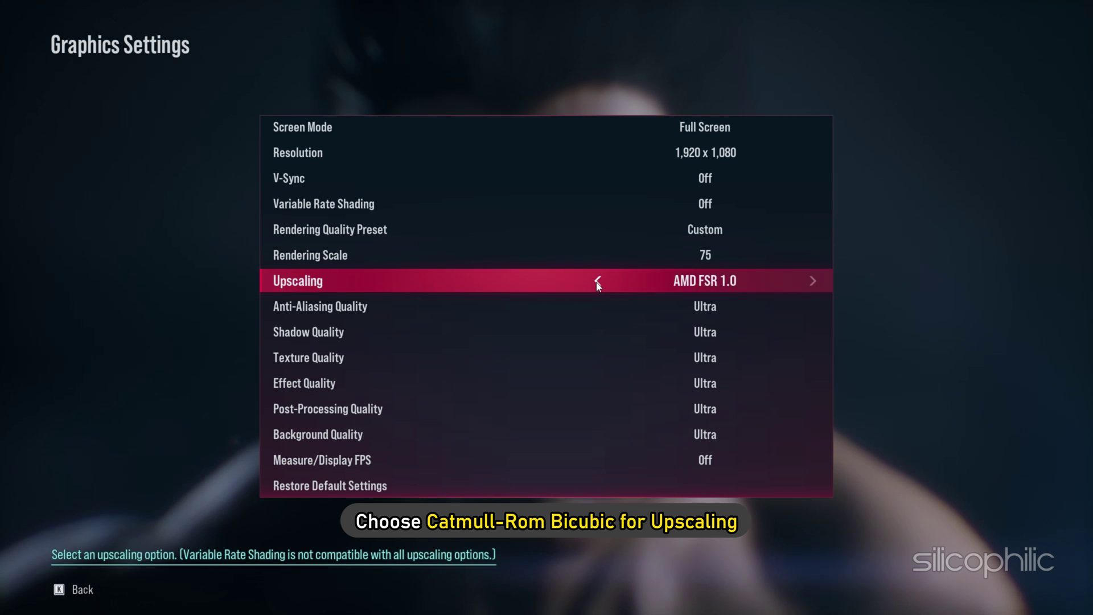
{"action": "left_click", "coordinate": [597, 282]}
{"action": "left_click", "coordinate": [597, 281]}
{"action": "left_click", "coordinate": [597, 281]}
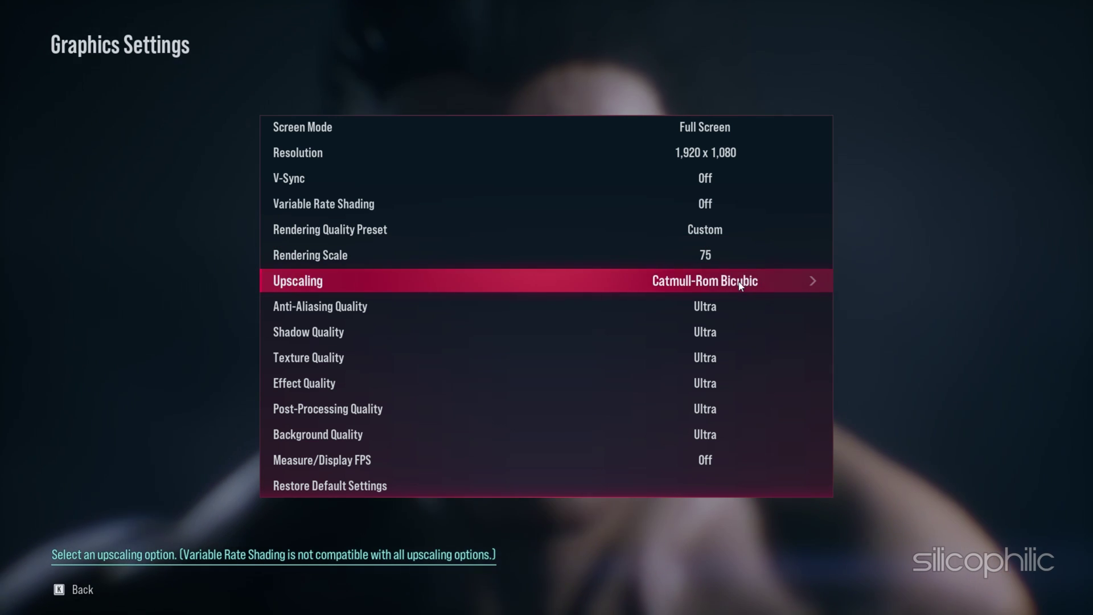
Set anti-aliasing High, shadows Medium, textures High, and effects, post-processing and background Low
{"action": "left_click", "coordinate": [597, 308]}
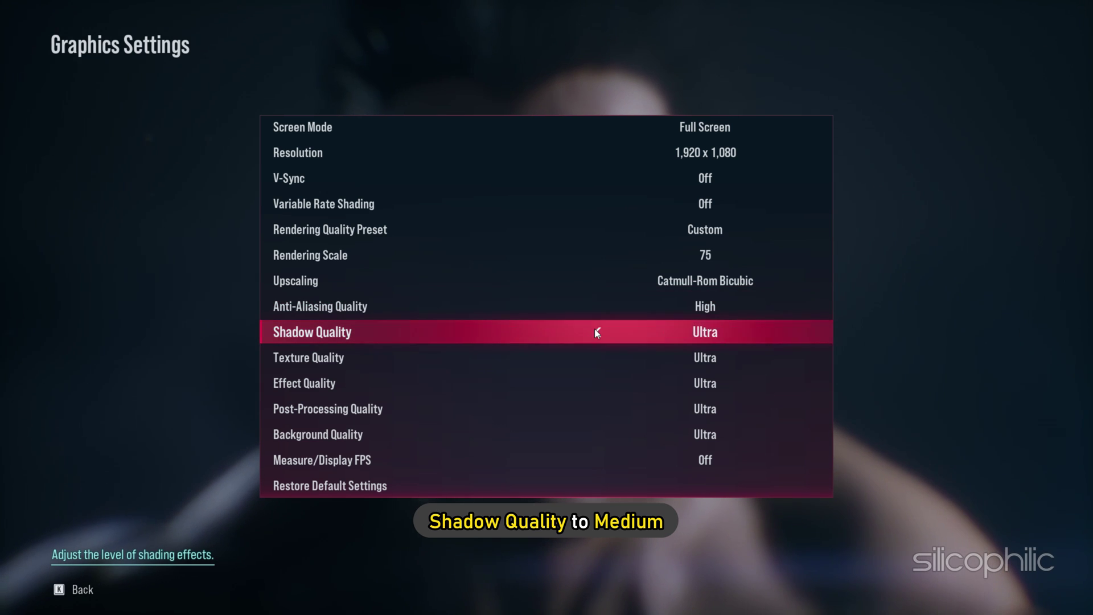
{"action": "left_click", "coordinate": [598, 330]}
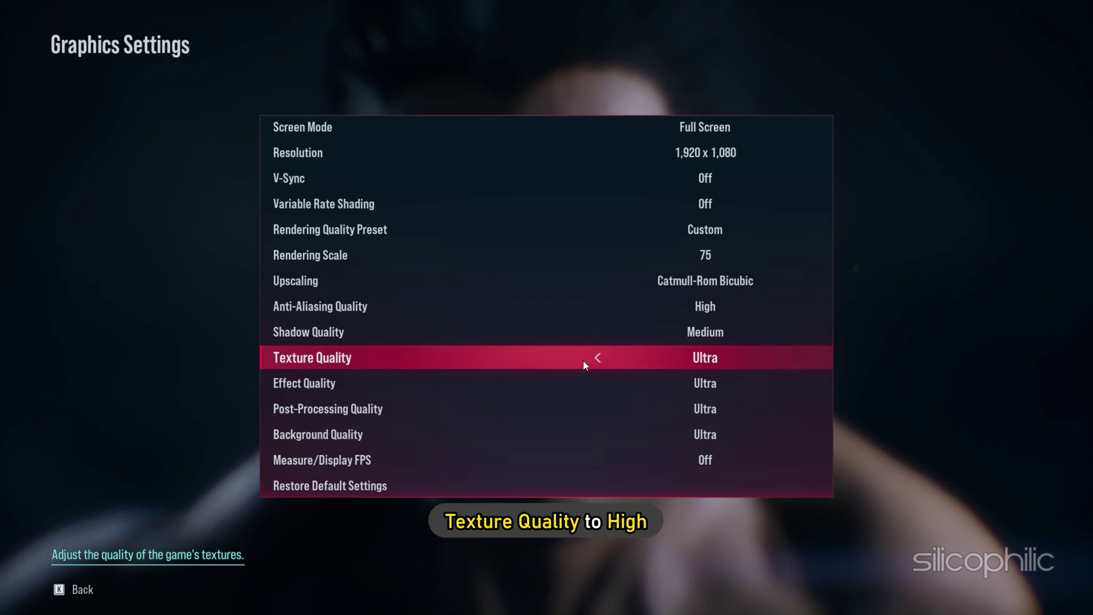
{"action": "left_click", "coordinate": [597, 358]}
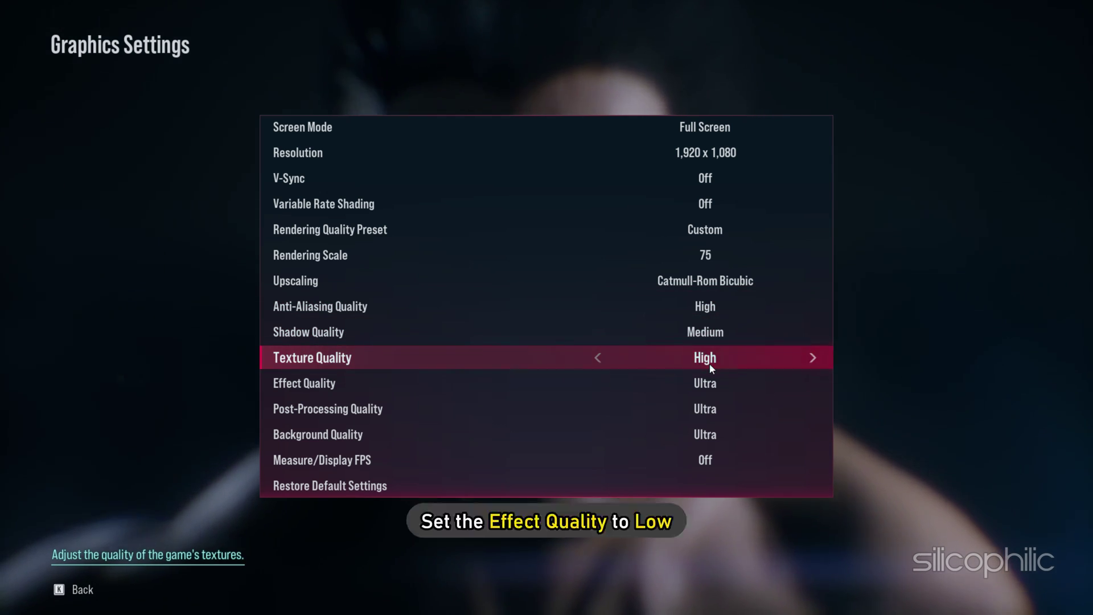
{"action": "left_click", "coordinate": [598, 383]}
{"action": "left_click", "coordinate": [598, 383]}
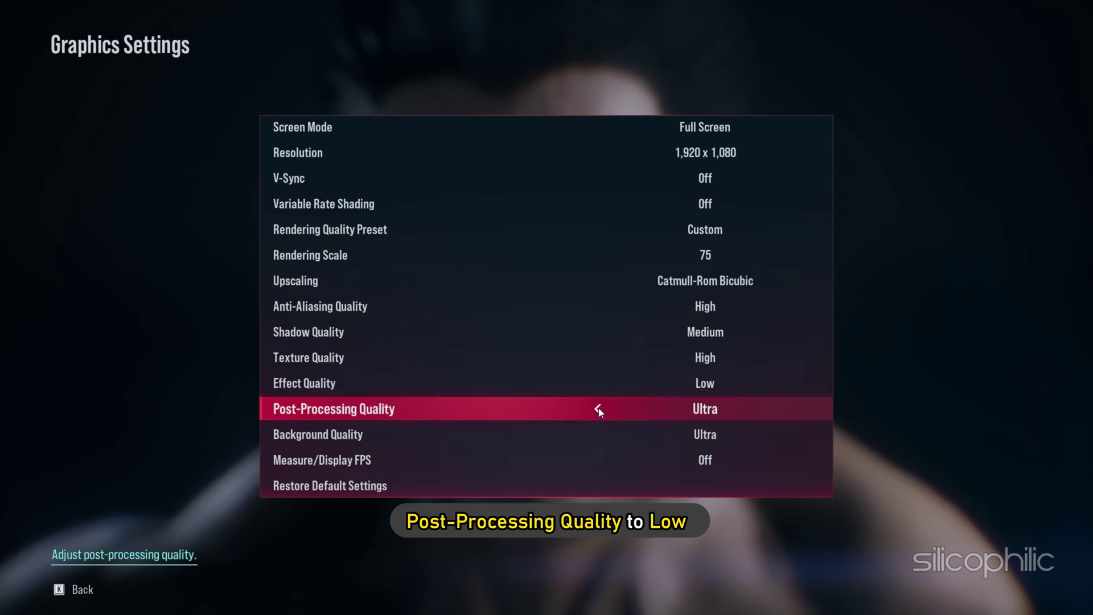
{"action": "left_click", "coordinate": [596, 409]}
{"action": "left_click", "coordinate": [596, 408]}
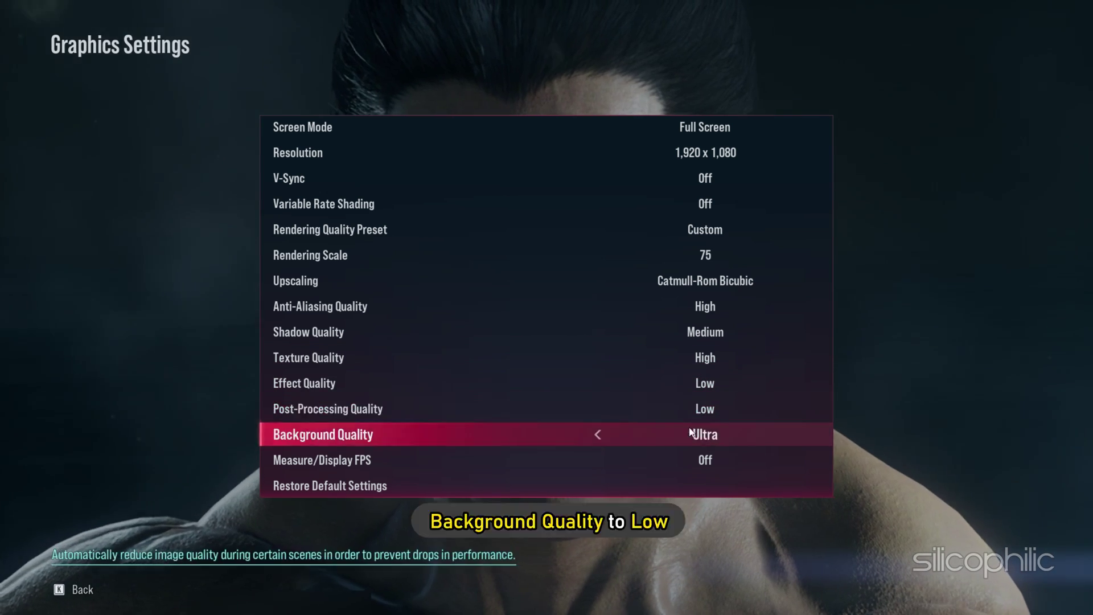
{"action": "left_click", "coordinate": [597, 435]}
{"action": "left_click", "coordinate": [596, 435]}
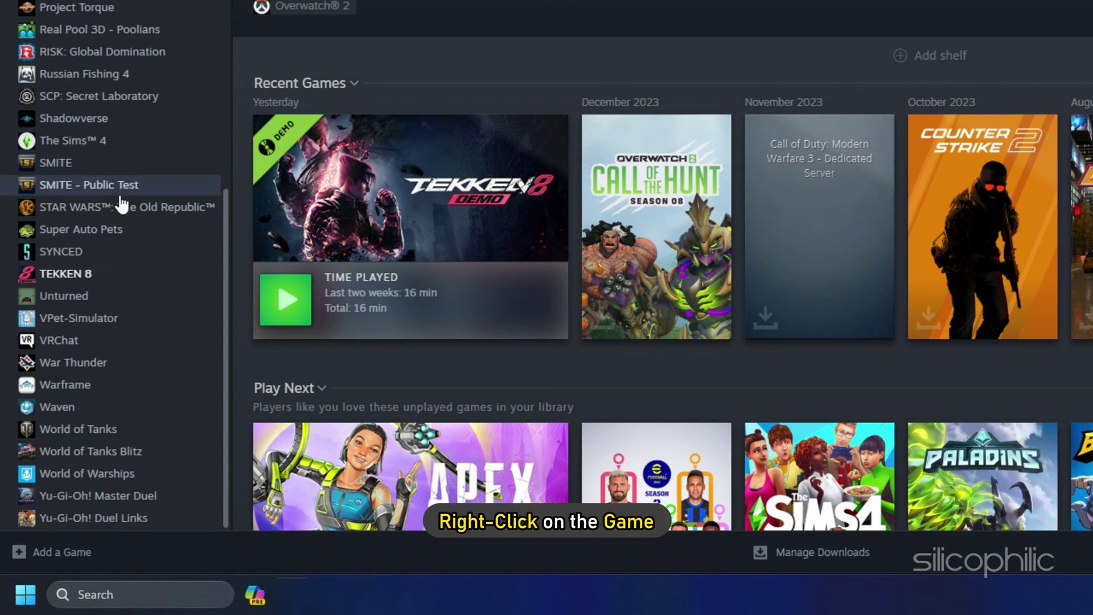
Verify TEKKEN 8's game files from its Steam Properties under Installed Files
{"action": "right_click", "coordinate": [62, 389]}
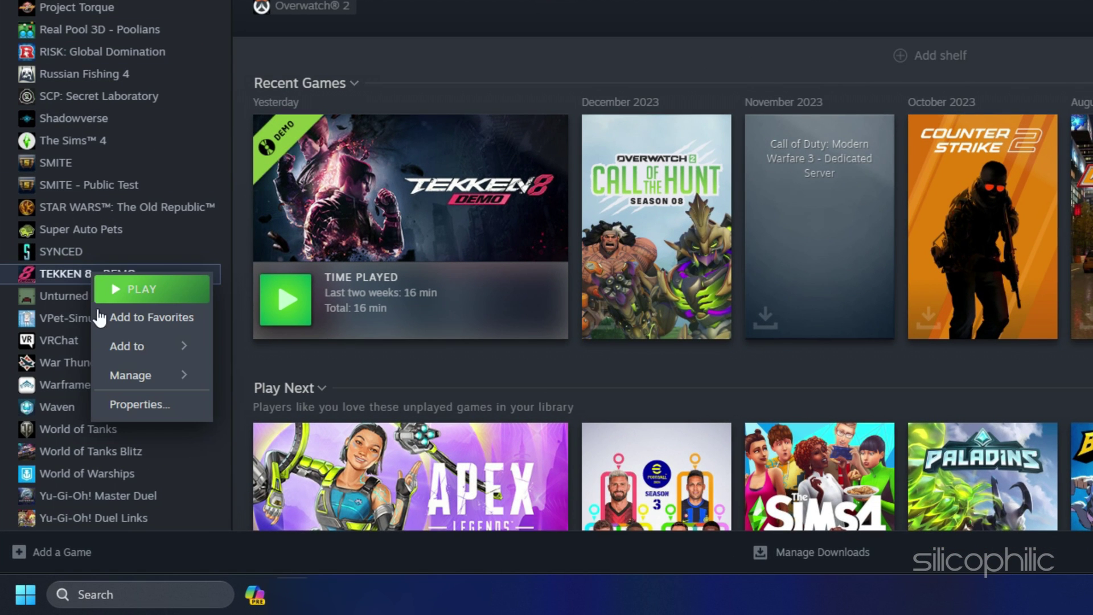
{"action": "left_click", "coordinate": [141, 406]}
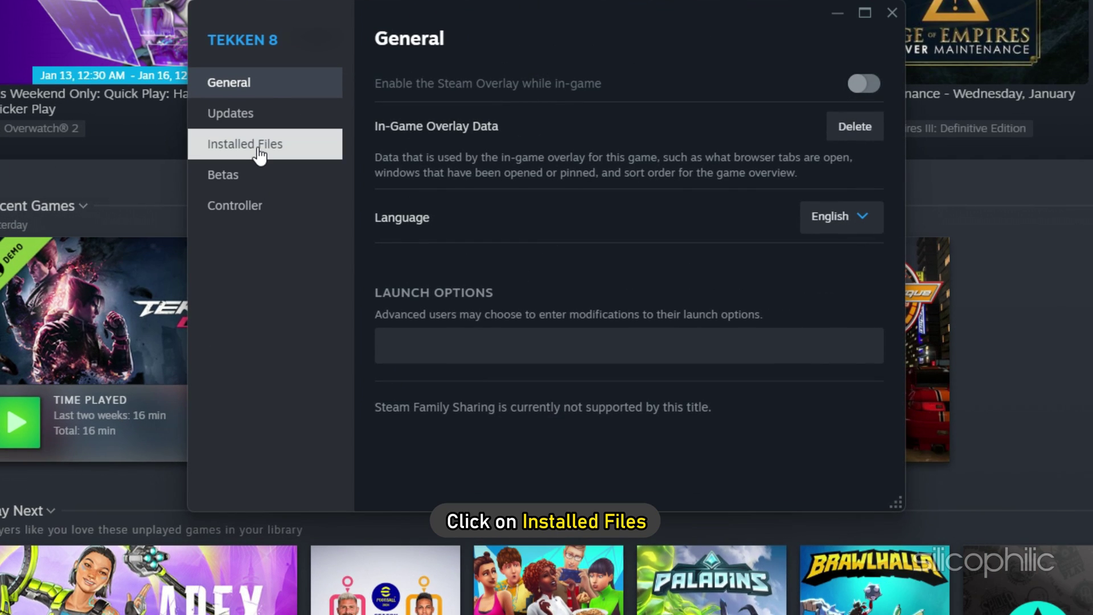
{"action": "left_click", "coordinate": [259, 151]}
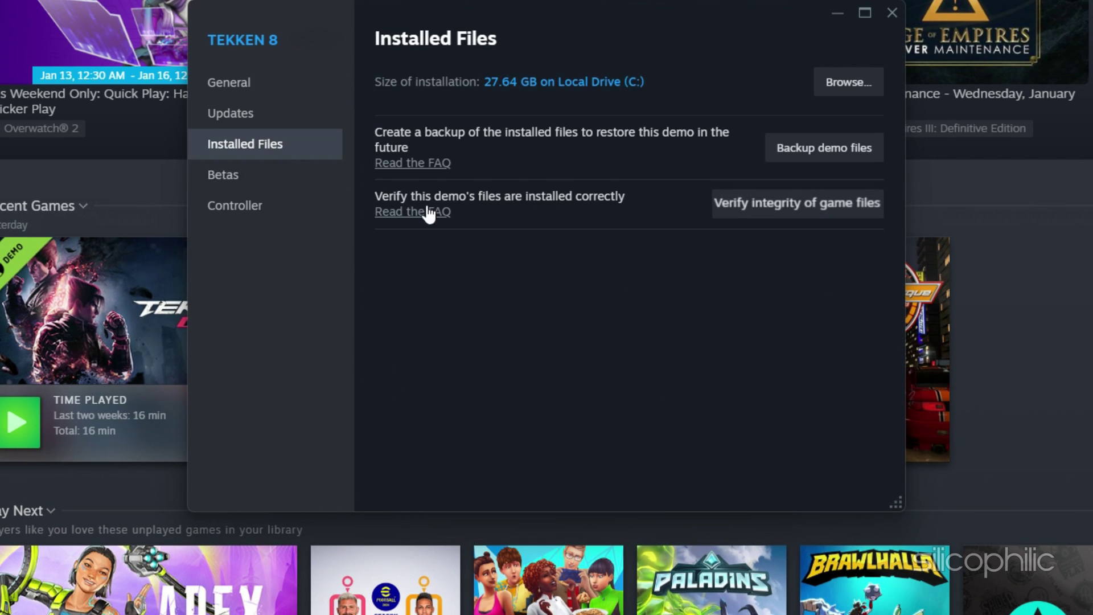
{"action": "left_click", "coordinate": [788, 210]}
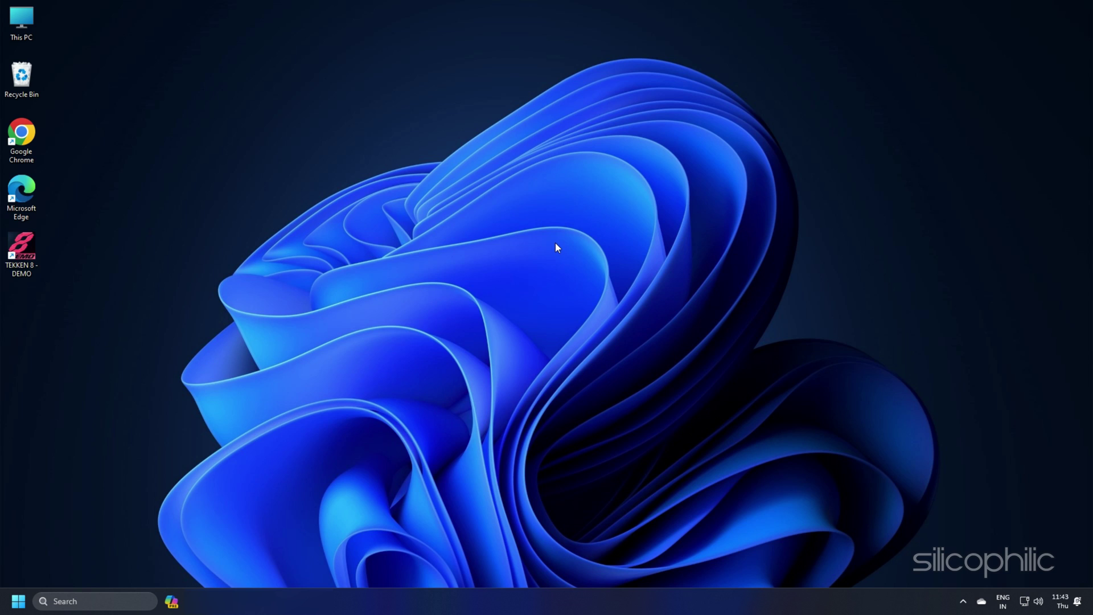
Launch NVIDIA Control Panel from the desktop's full right-click menu
{"action": "right_click", "coordinate": [598, 186]}
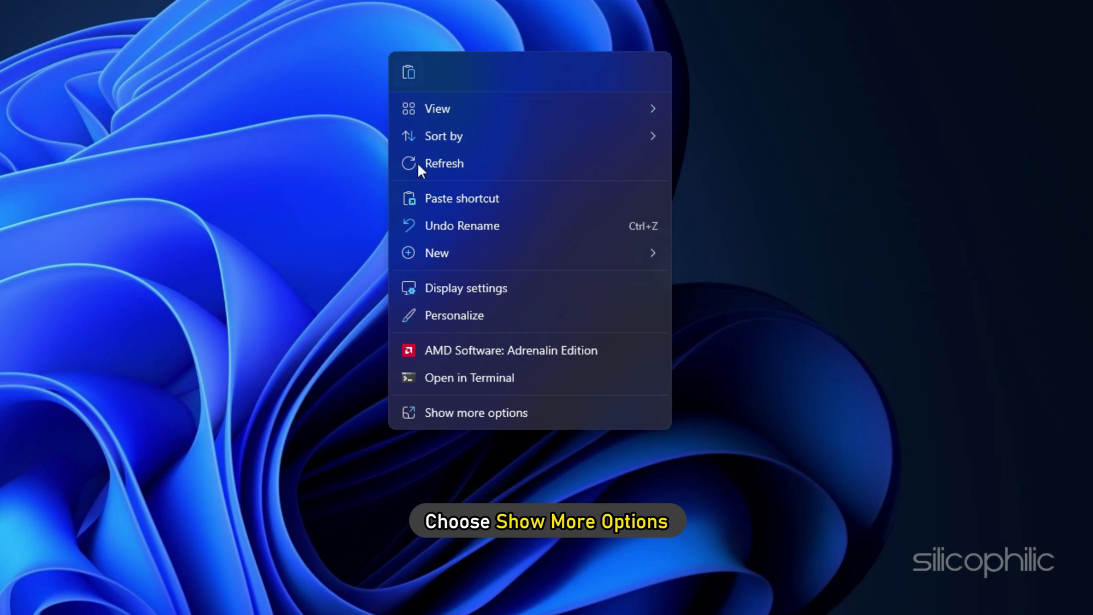
{"action": "left_click", "coordinate": [442, 415]}
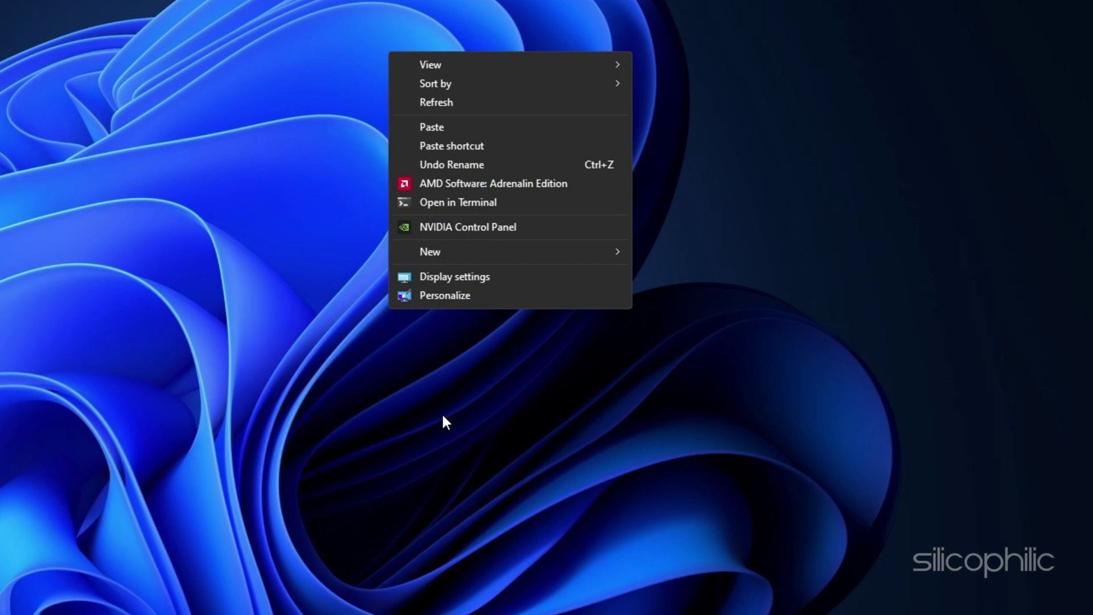
{"action": "left_click", "coordinate": [449, 228]}
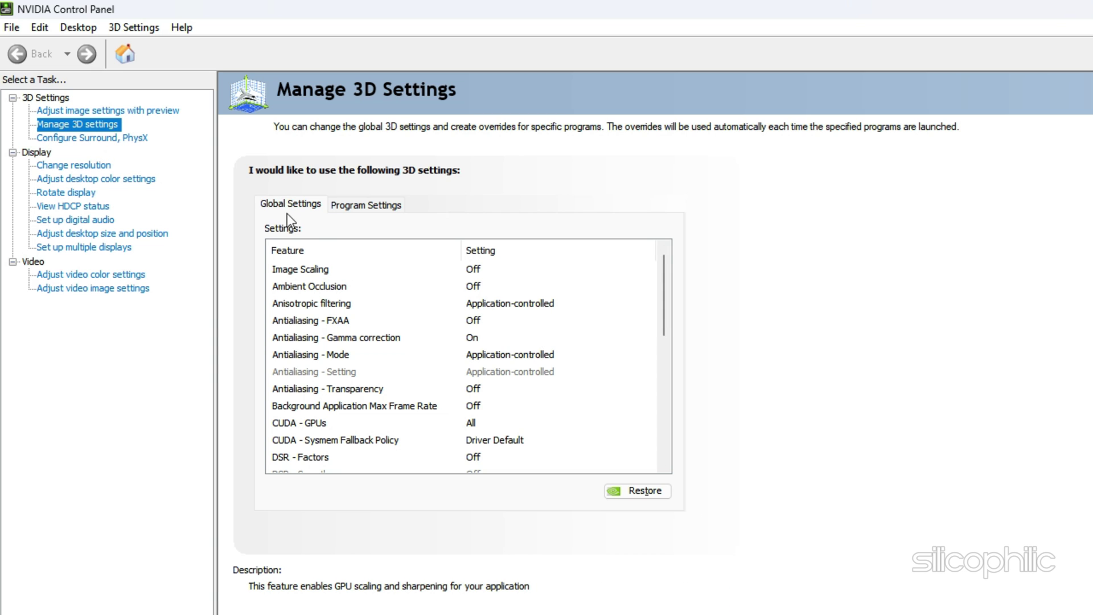
Set the global Shader Cache Size to Unlimited in Manage 3D Settings
{"action": "scroll", "coordinate": [342, 417], "scroll_direction": "down", "scroll_amount": 4}
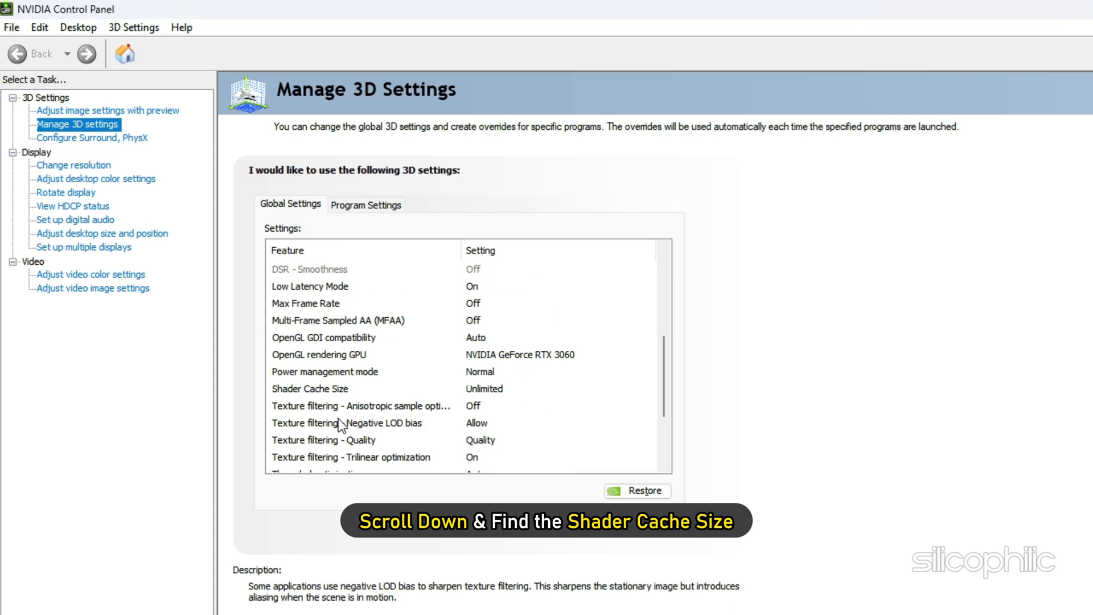
{"action": "left_click", "coordinate": [312, 391]}
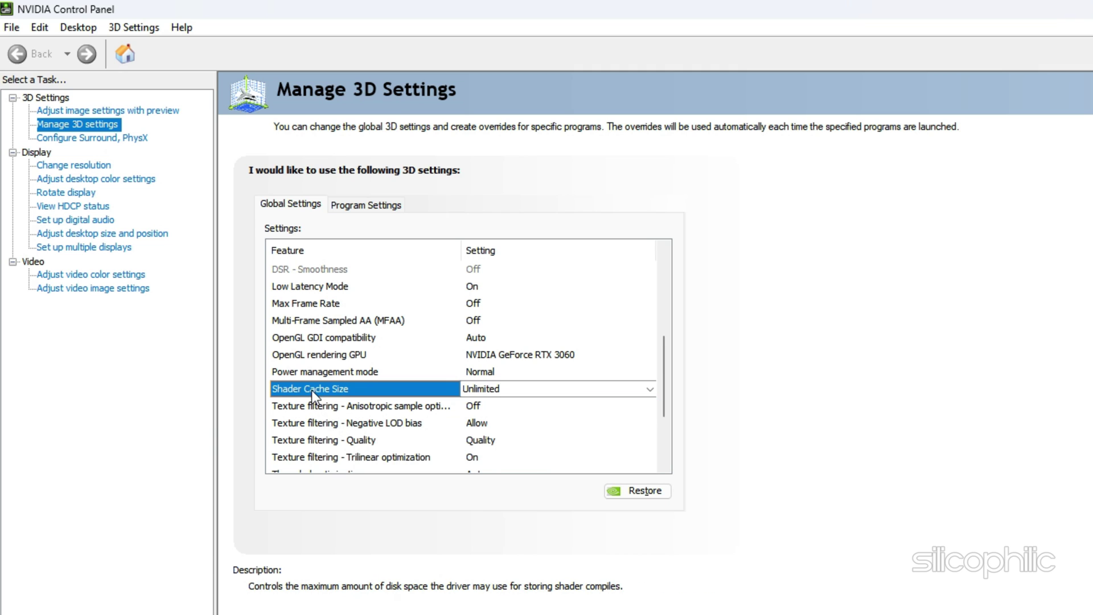
{"action": "left_click", "coordinate": [650, 389]}
{"action": "left_click", "coordinate": [502, 525]}
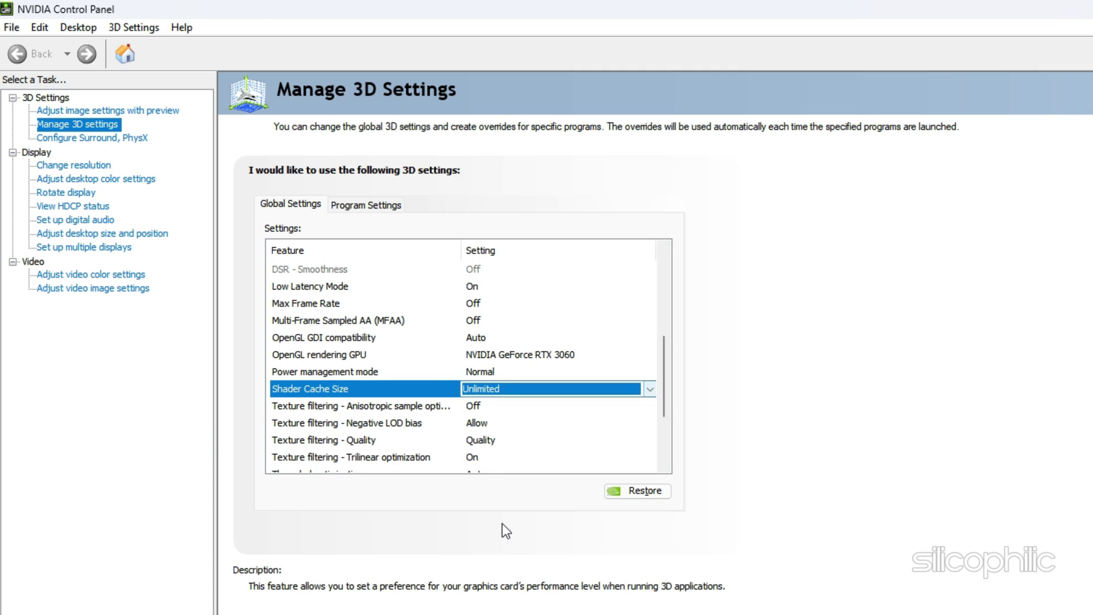
{"action": "left_click", "coordinate": [88, 125]}
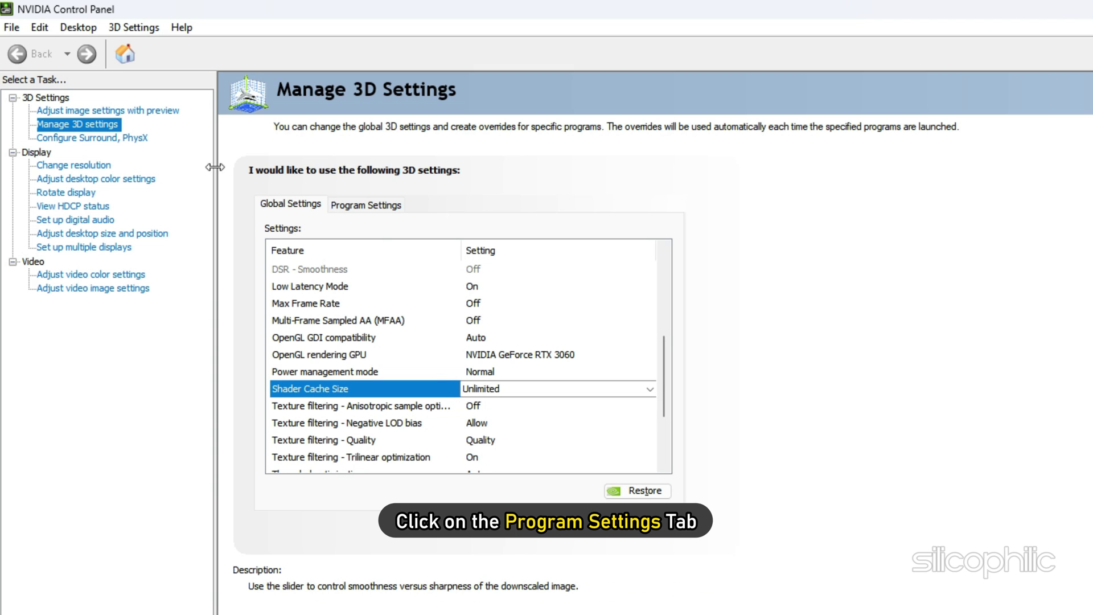
Add the TEKKEN 8 program from its game folder to Program Settings
{"action": "left_click", "coordinate": [359, 205]}
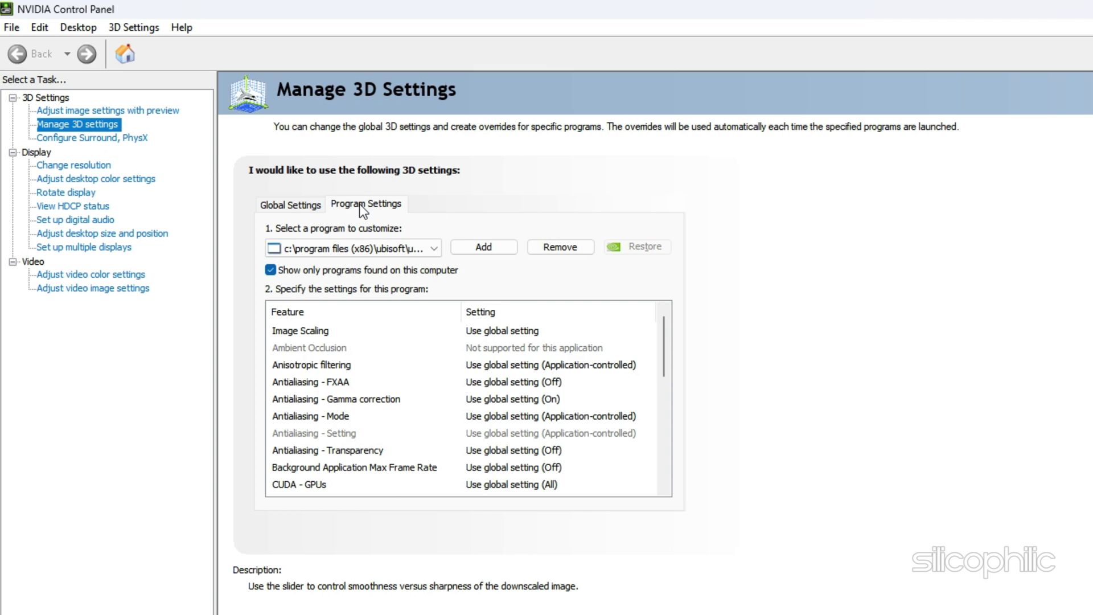
{"action": "left_click", "coordinate": [485, 247]}
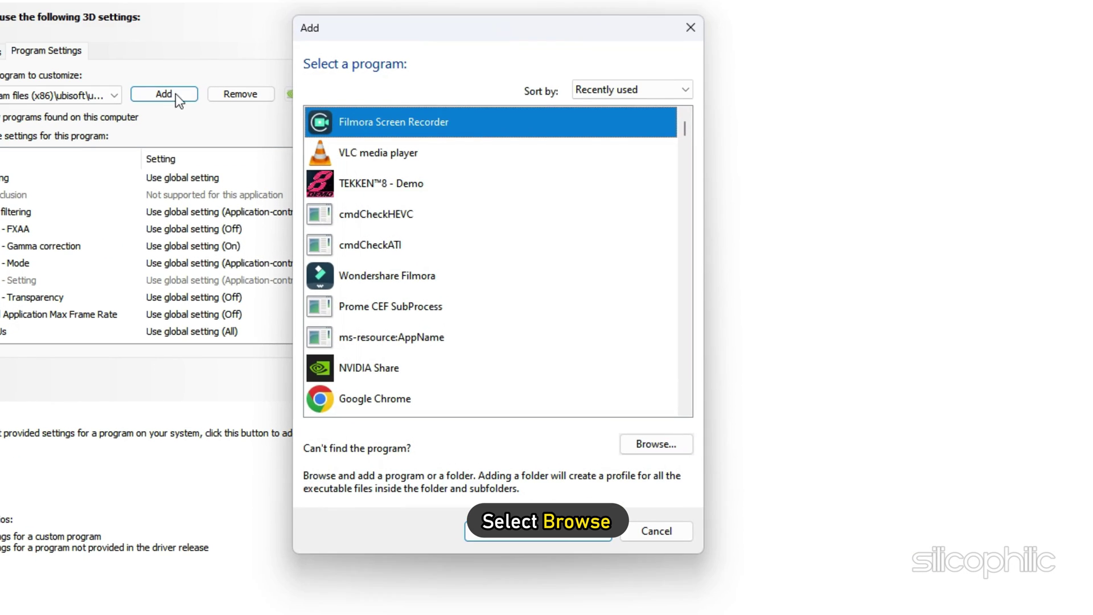
{"action": "left_click", "coordinate": [656, 444]}
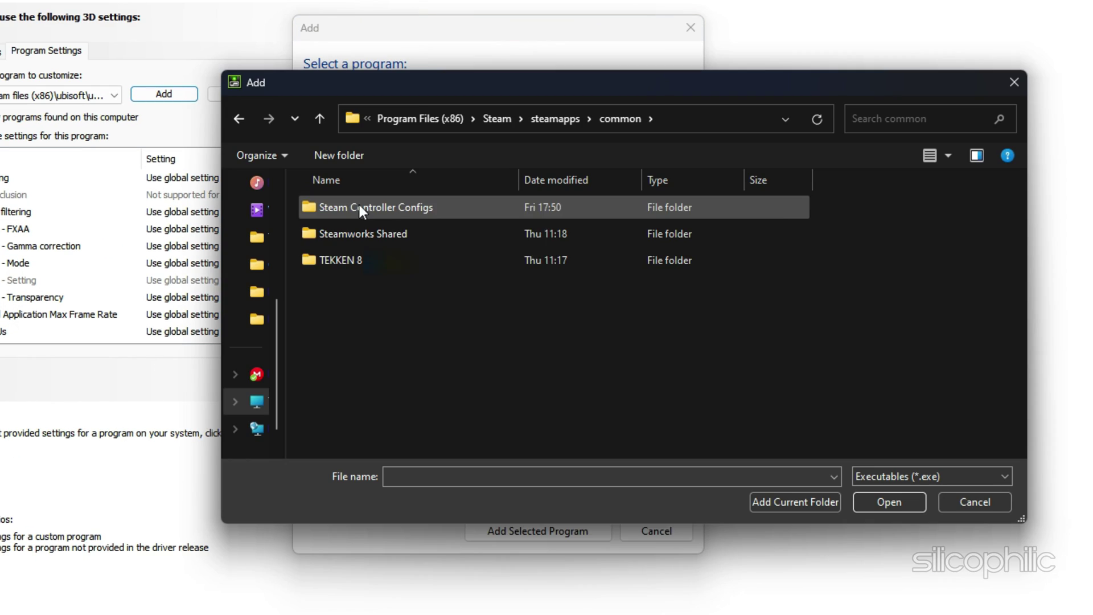
{"action": "double_click", "coordinate": [344, 261]}
{"action": "left_click", "coordinate": [344, 261]}
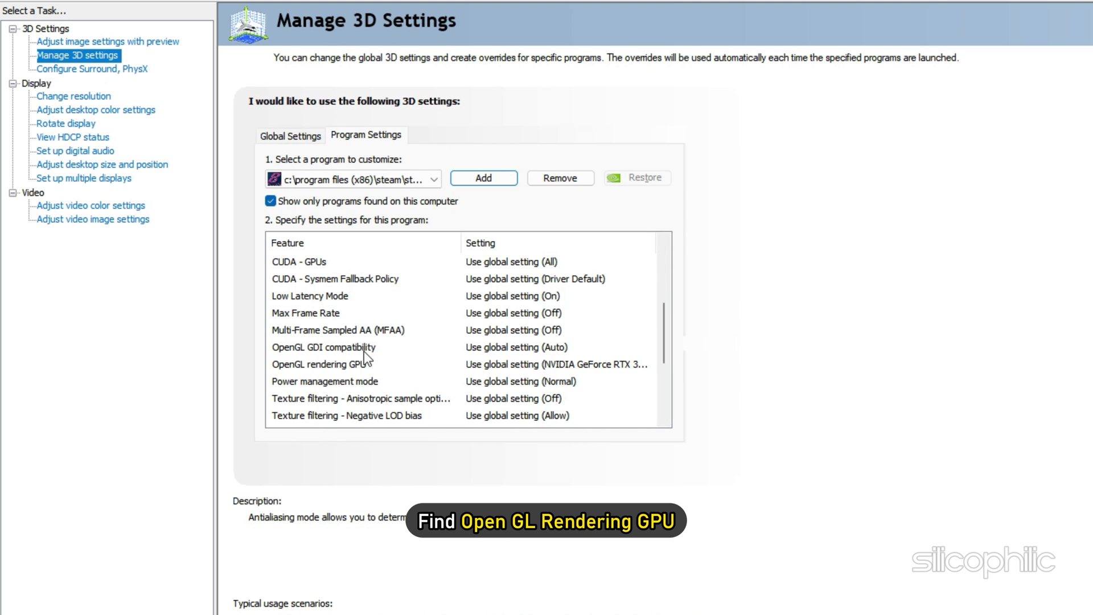
Set OpenGL GPU to RTX 3060, prefer maximum performance, Adaptive vertical sync, and apply
{"action": "left_click", "coordinate": [298, 363]}
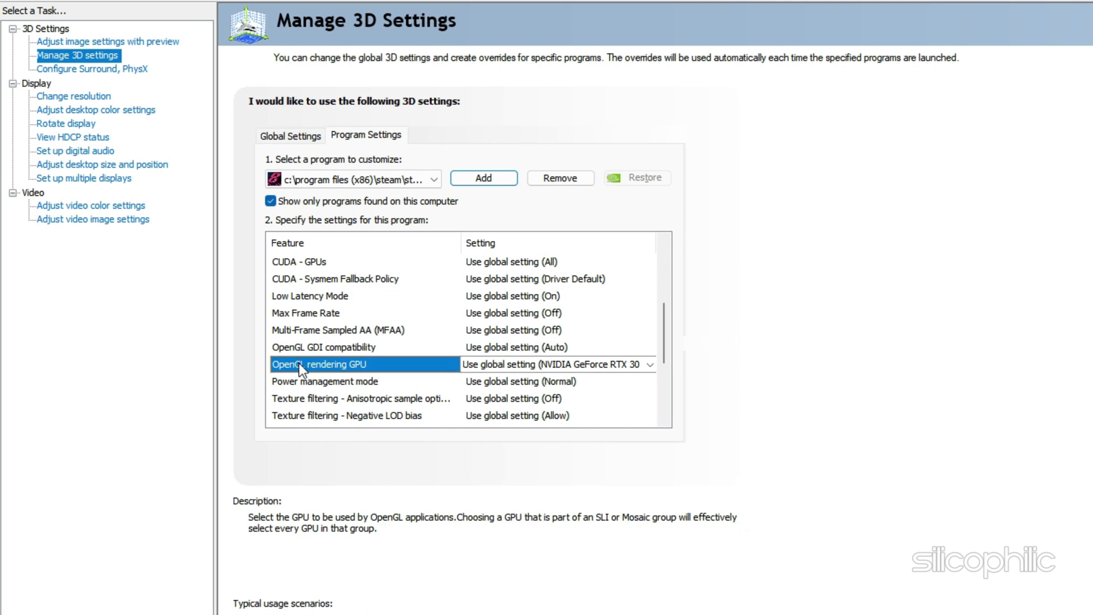
{"action": "left_click", "coordinate": [649, 367]}
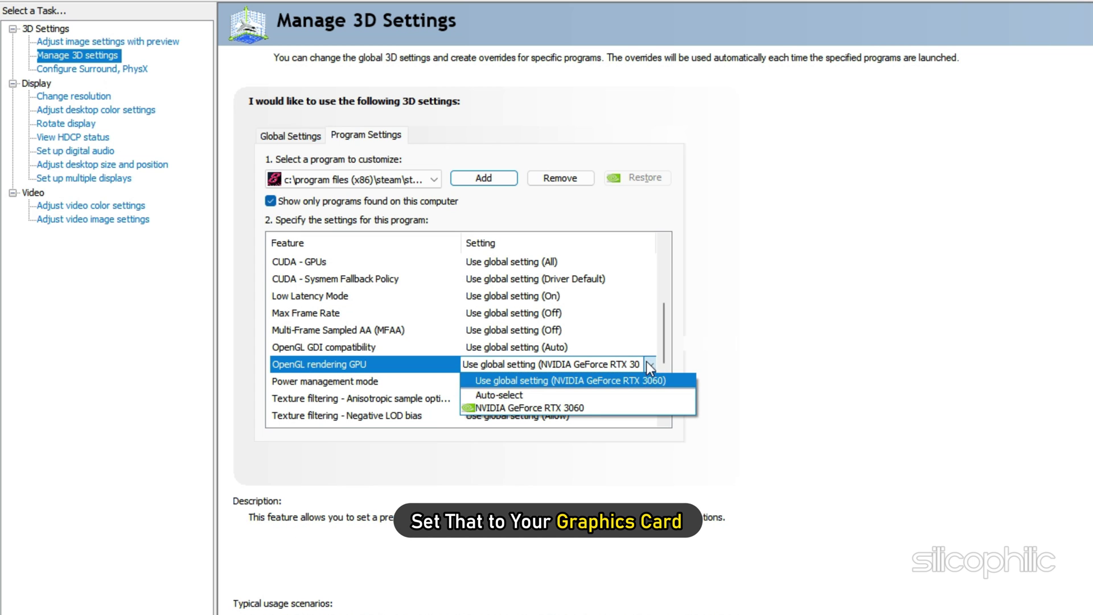
{"action": "left_click", "coordinate": [545, 408]}
{"action": "scroll", "coordinate": [375, 399], "scroll_direction": "down", "scroll_amount": 2}
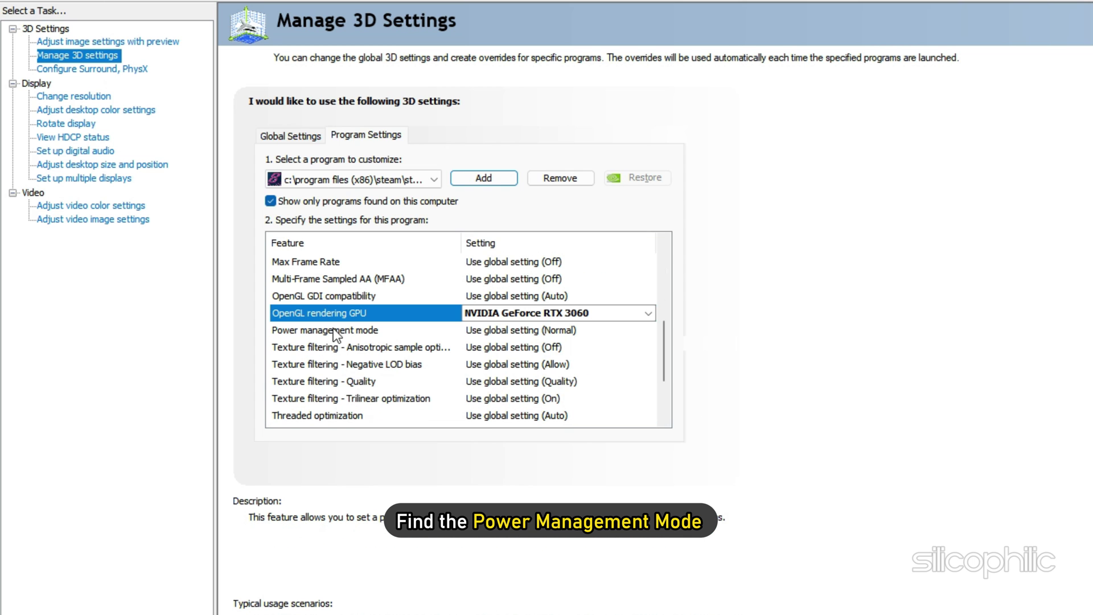
{"action": "left_click", "coordinate": [447, 329]}
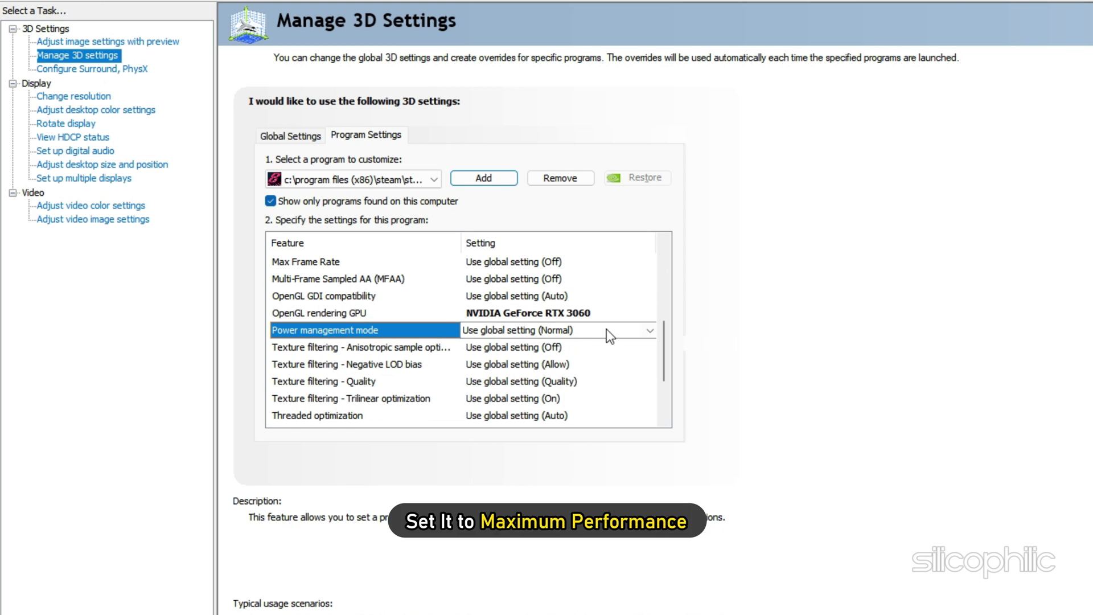
{"action": "left_click", "coordinate": [653, 330]}
{"action": "left_click", "coordinate": [579, 372]}
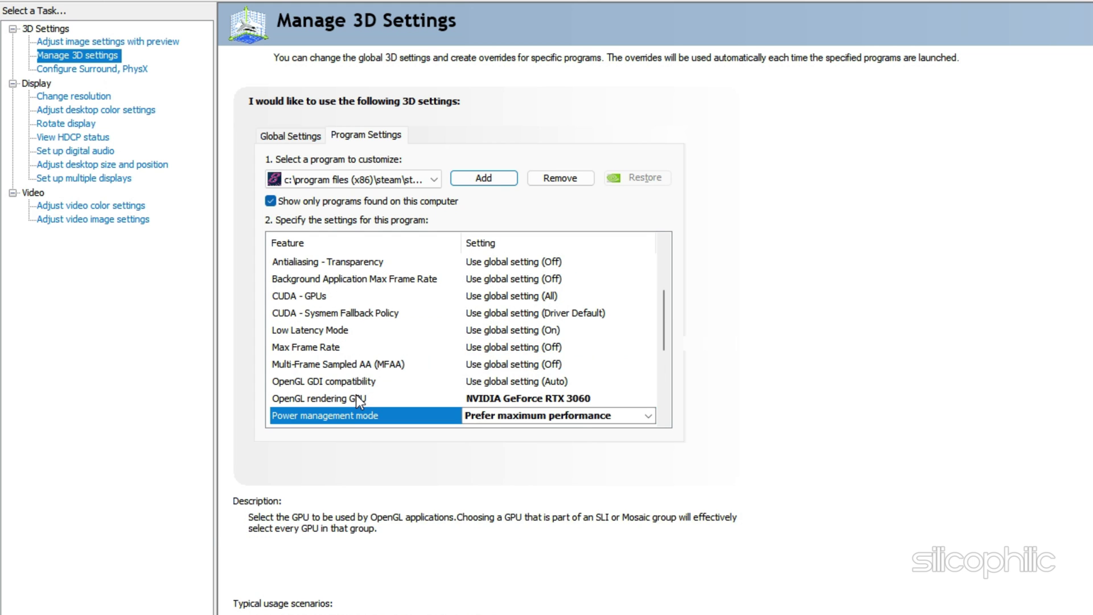
{"action": "scroll", "coordinate": [356, 395], "scroll_direction": "down", "scroll_amount": 1}
{"action": "left_click", "coordinate": [313, 381]}
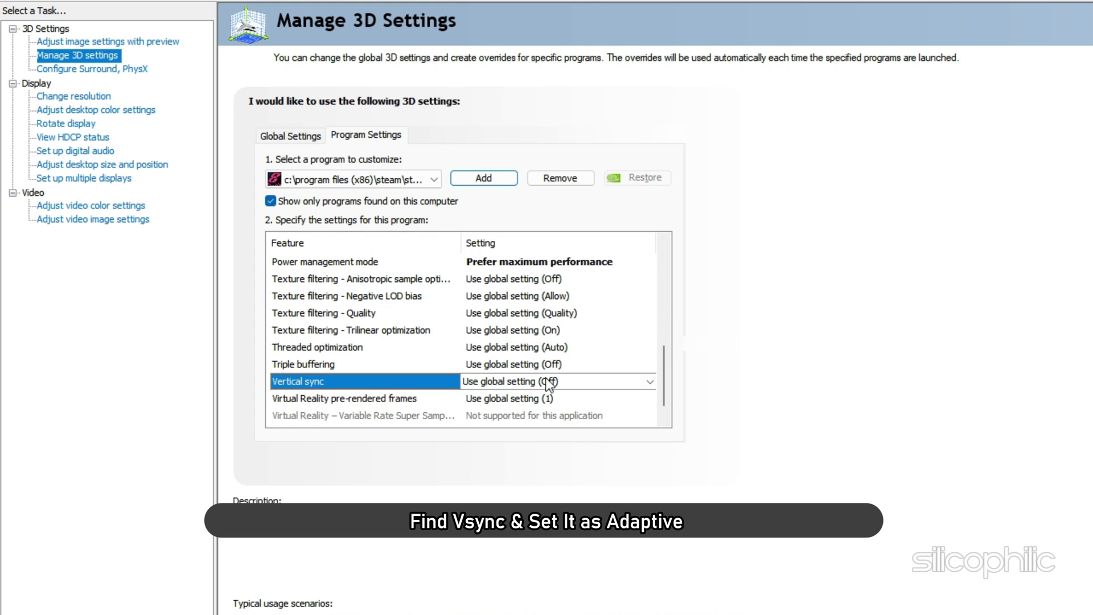
{"action": "left_click", "coordinate": [650, 382]}
{"action": "left_click", "coordinate": [511, 449]}
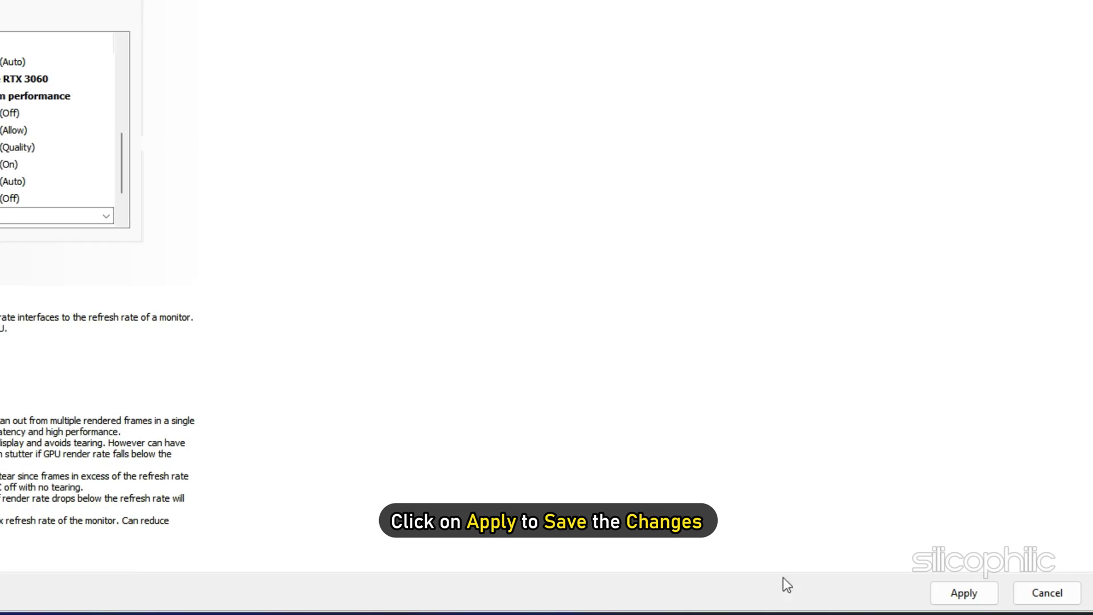
{"action": "left_click", "coordinate": [968, 593]}
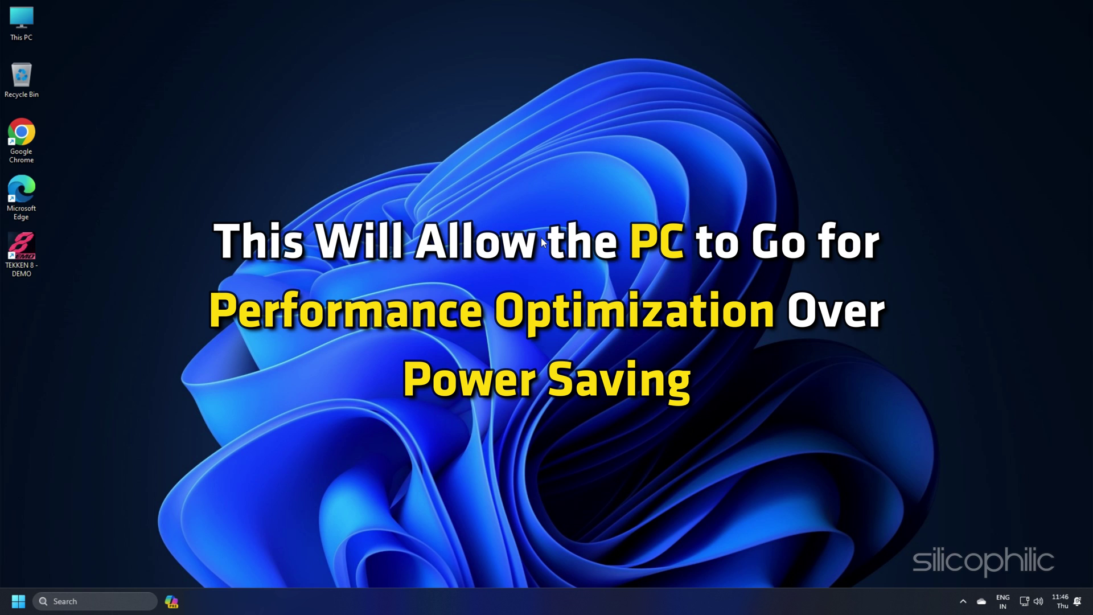
Open Control Panel via search and choose the High performance plan in Power Options
{"action": "left_click", "coordinate": [100, 602]}
{"action": "type", "text": "control panel"}
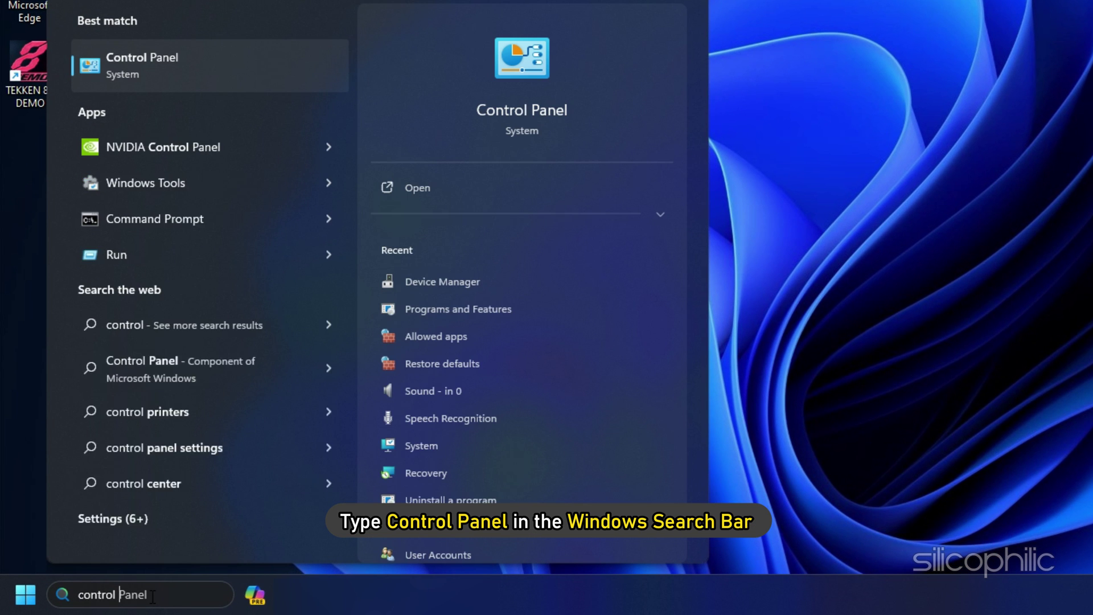
{"action": "left_click", "coordinate": [136, 67]}
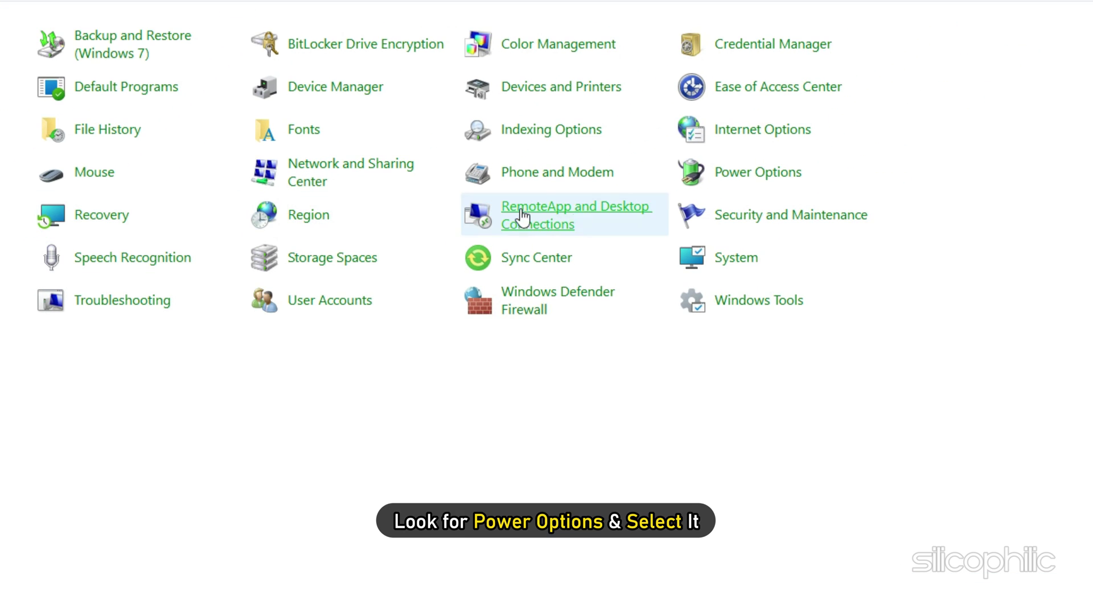
{"action": "left_click", "coordinate": [766, 181]}
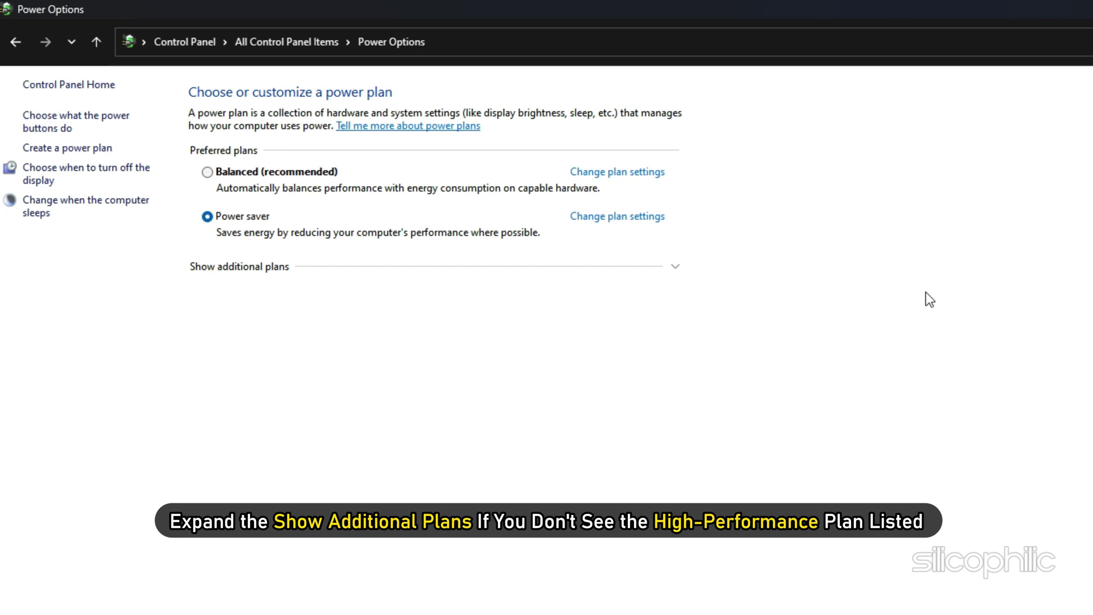
{"action": "left_click", "coordinate": [675, 266]}
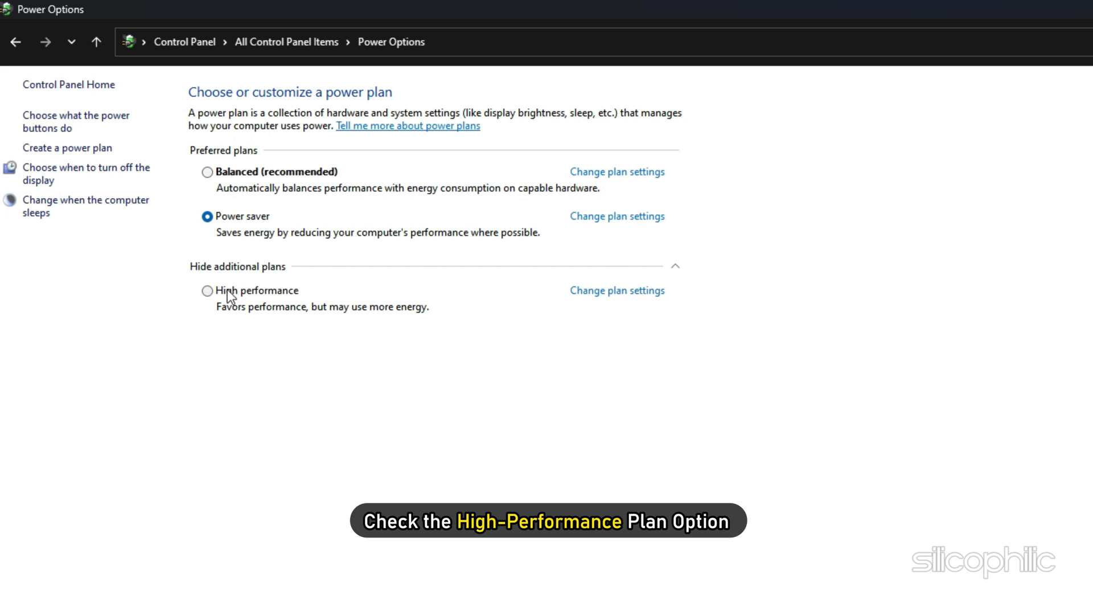
{"action": "left_click", "coordinate": [208, 292]}
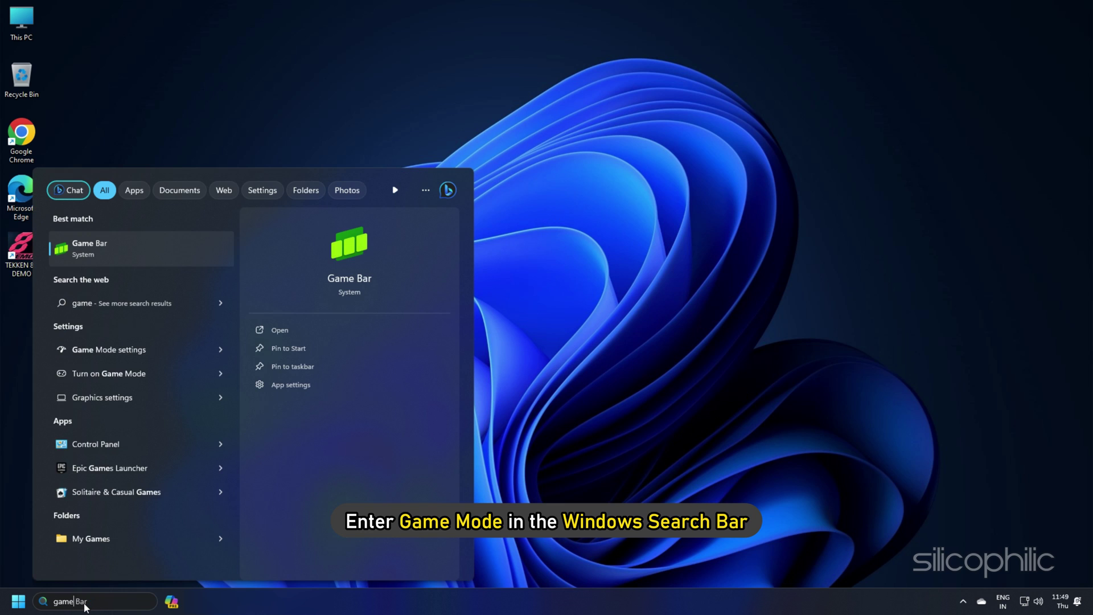
Search 'mode' to reach Game Mode settings and leave Game Mode On
{"action": "type", "text": "mode"}
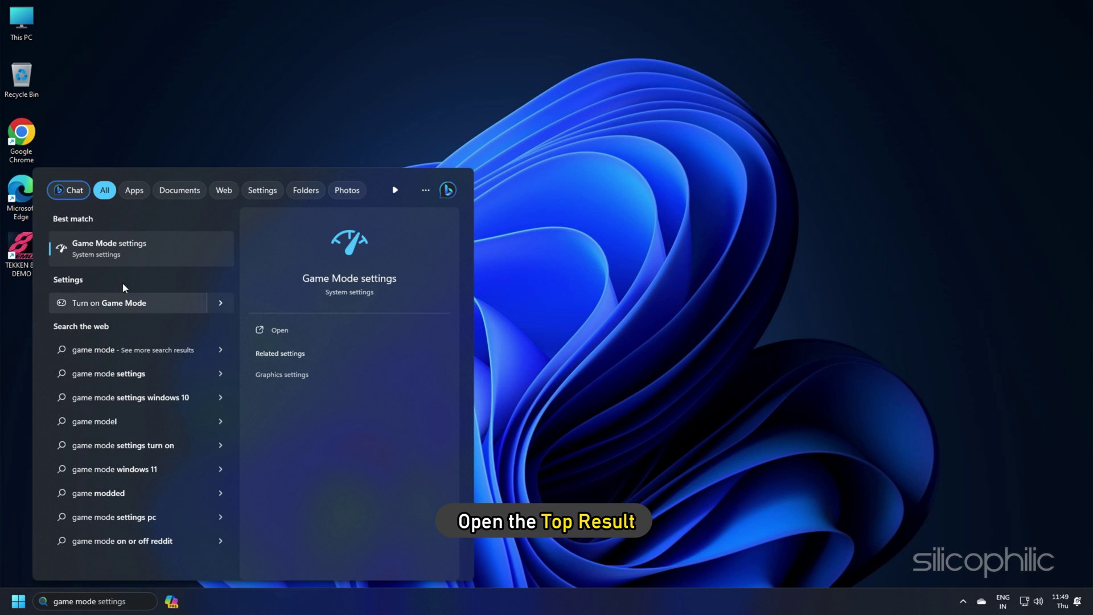
{"action": "left_click", "coordinate": [116, 244]}
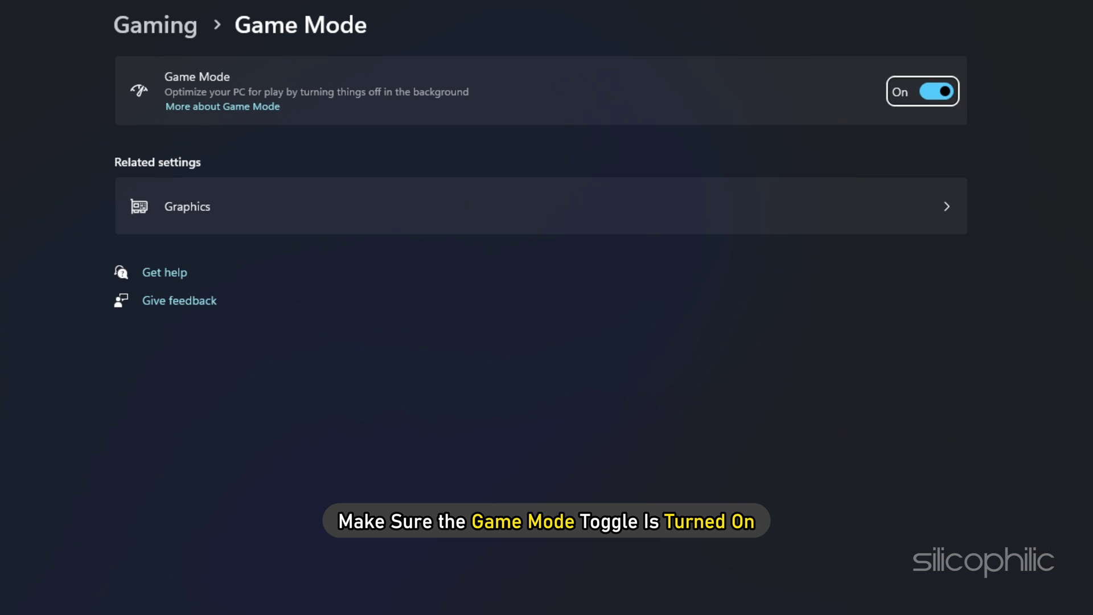
{"action": "left_click", "coordinate": [931, 93]}
{"action": "left_click", "coordinate": [934, 92]}
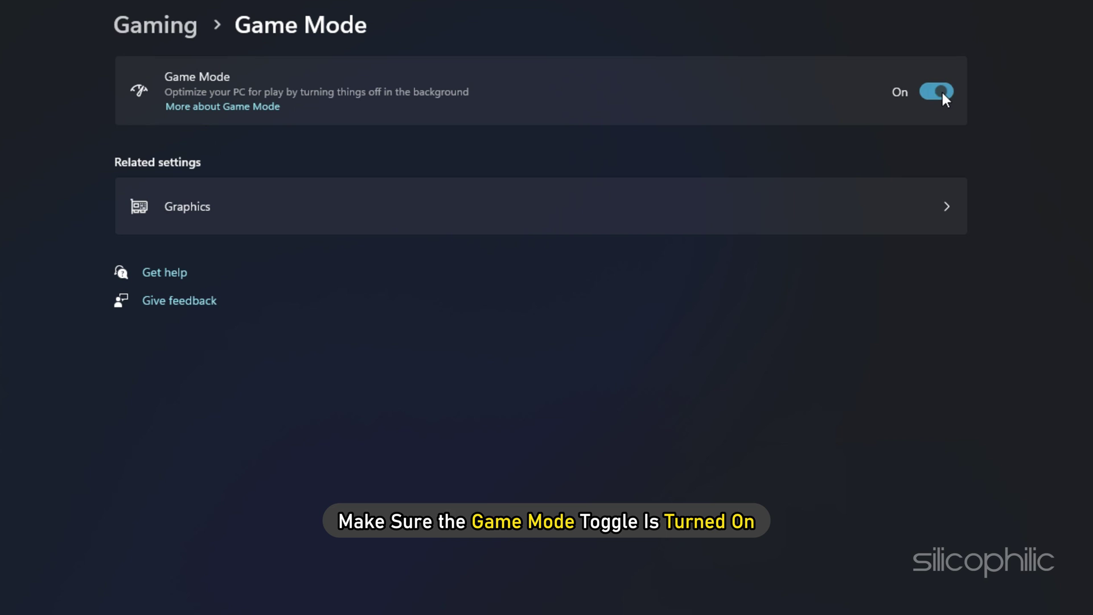
Turn off opening Game Bar with the controller
{"action": "left_click", "coordinate": [159, 30]}
{"action": "left_click", "coordinate": [194, 92]}
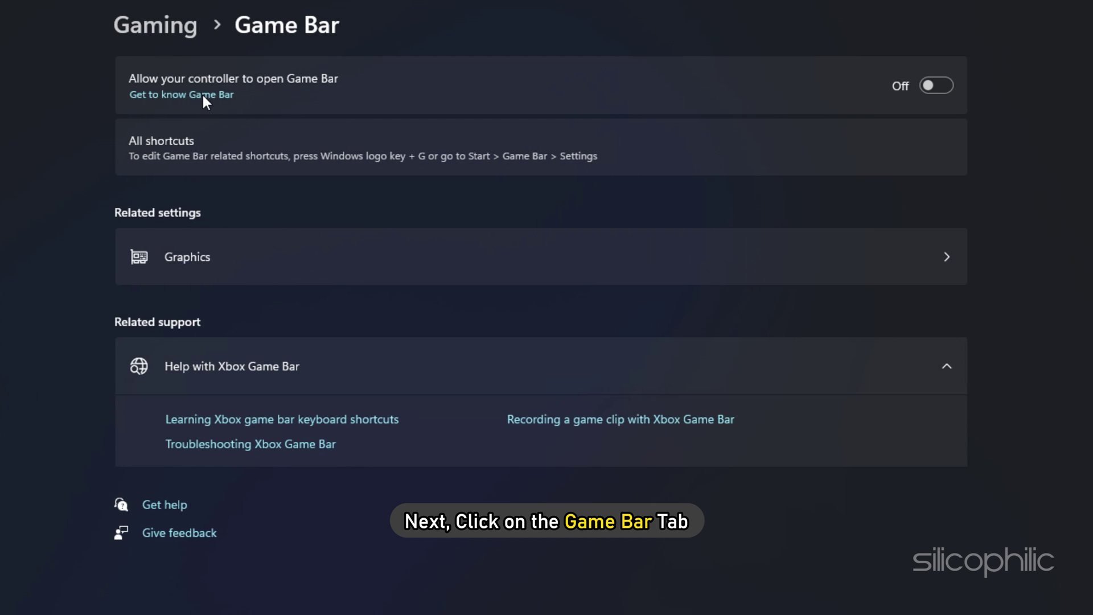
{"action": "left_click", "coordinate": [934, 85]}
In Captures, keep Record what happened and game audio capture Off
{"action": "left_click", "coordinate": [157, 27]}
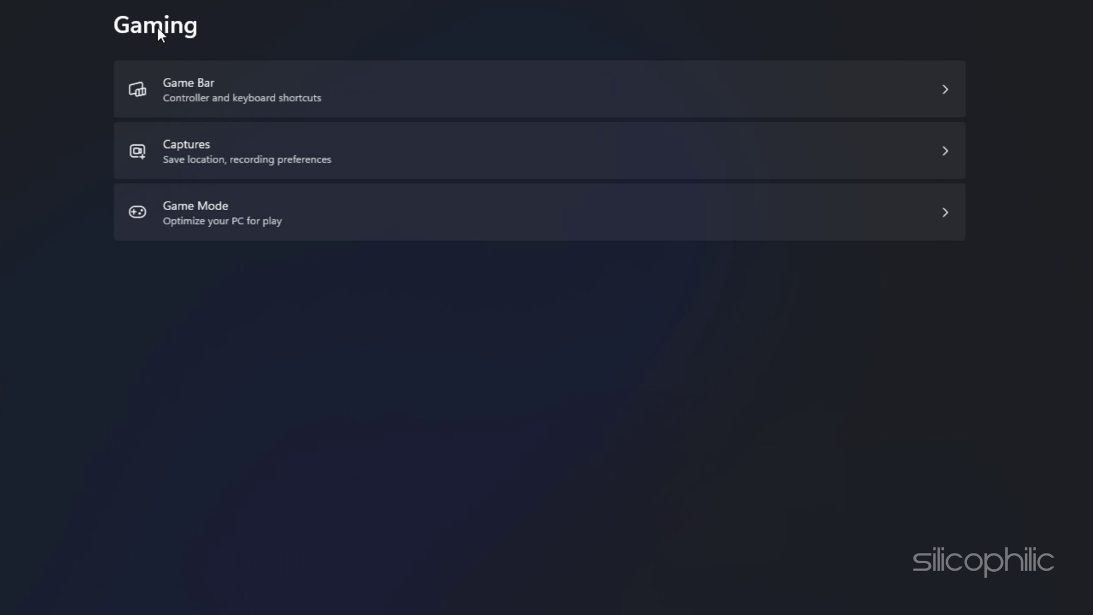
{"action": "left_click", "coordinate": [190, 149]}
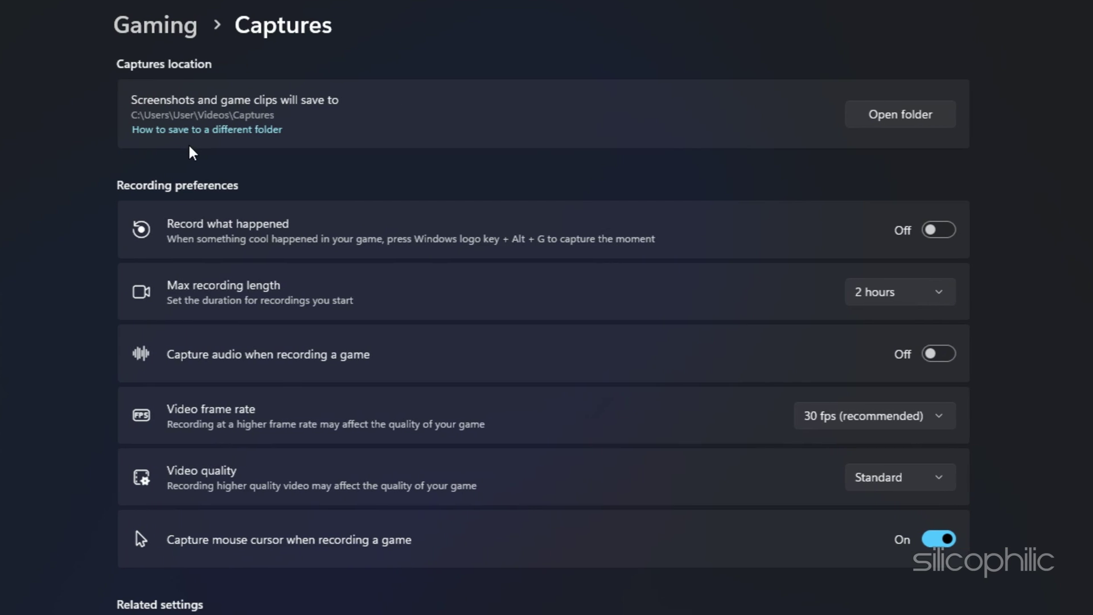
{"action": "left_click", "coordinate": [936, 230]}
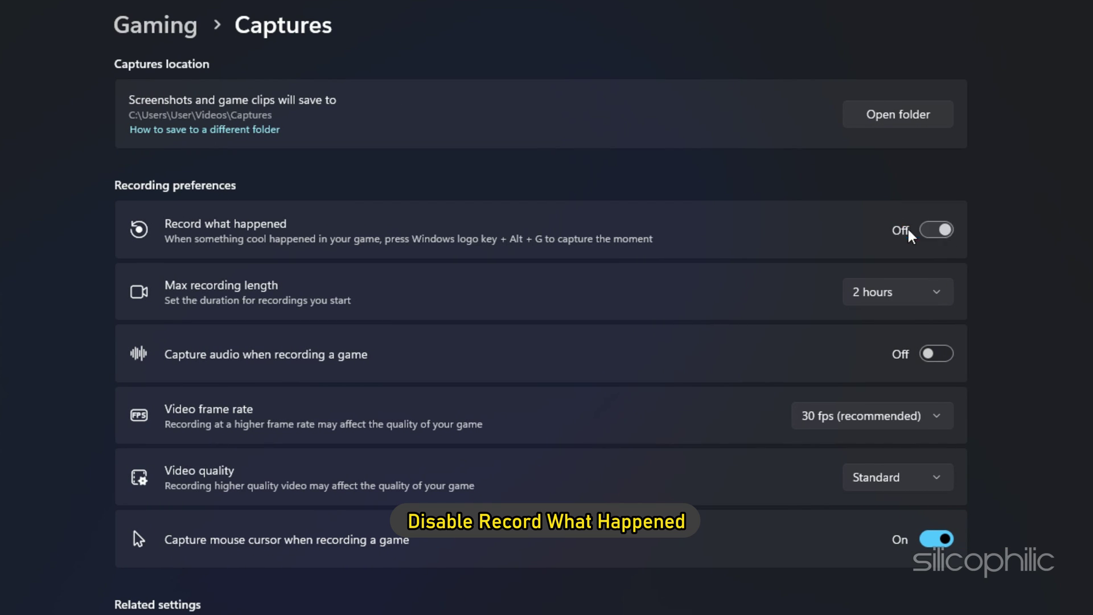
{"action": "left_click", "coordinate": [909, 234]}
{"action": "left_click", "coordinate": [931, 356]}
{"action": "left_click", "coordinate": [908, 357]}
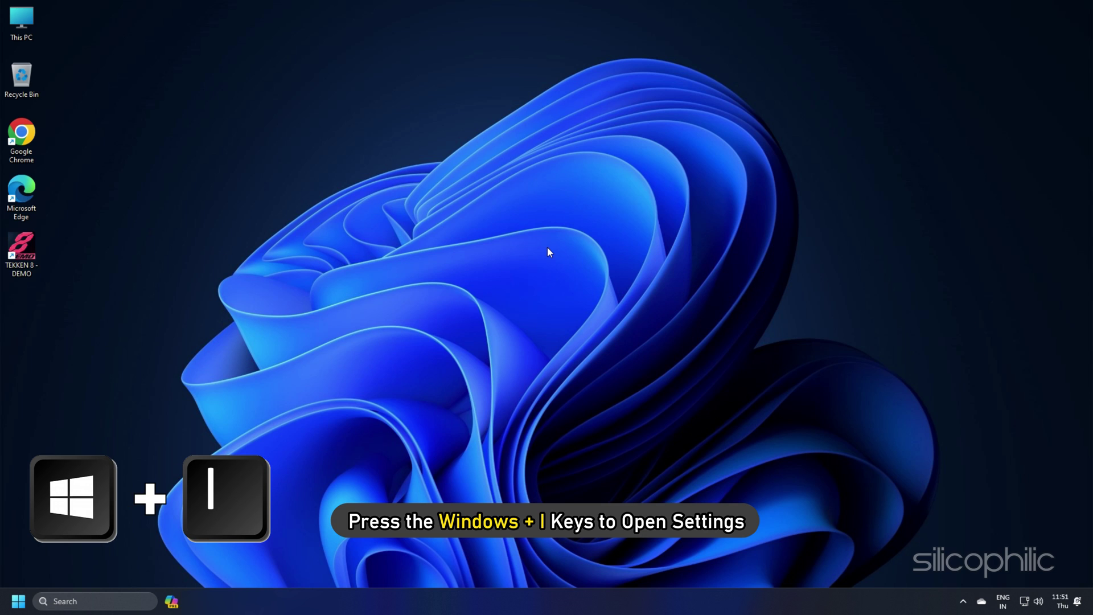
Add TEKKEN 8 Demo.exe in Display > Graphics and save its preference as High performance (RTX 3060)
{"action": "key", "text": "super+i"}
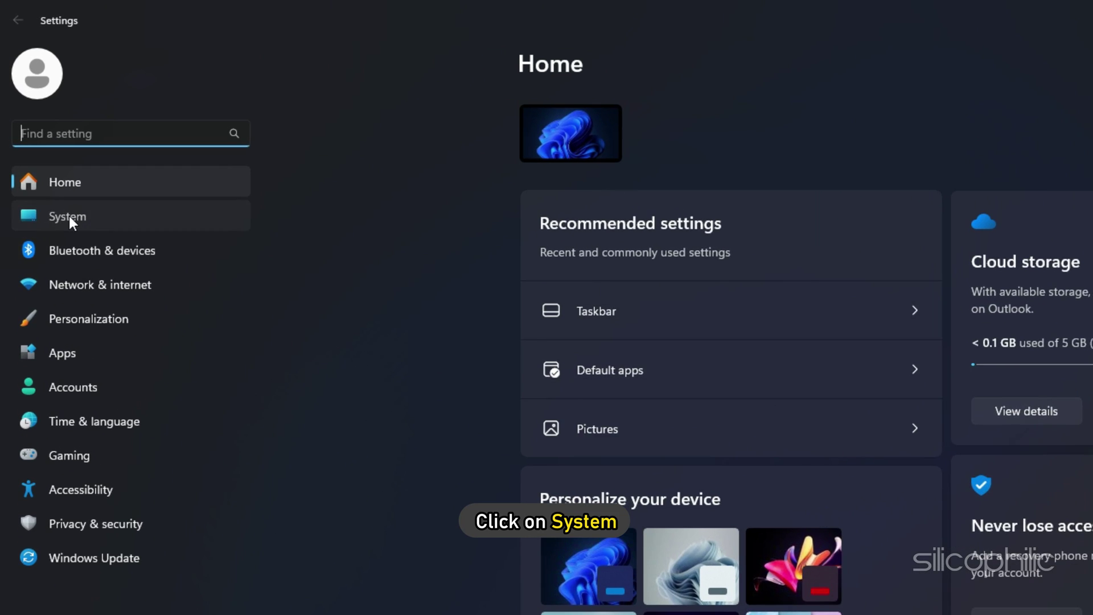
{"action": "left_click", "coordinate": [46, 146]}
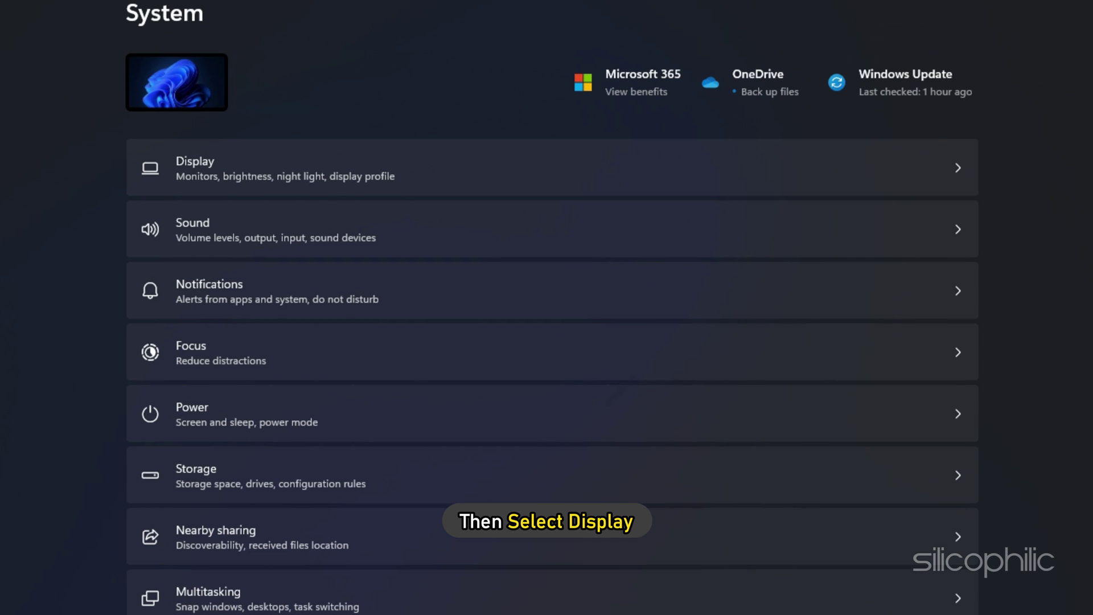
{"action": "left_click", "coordinate": [250, 177]}
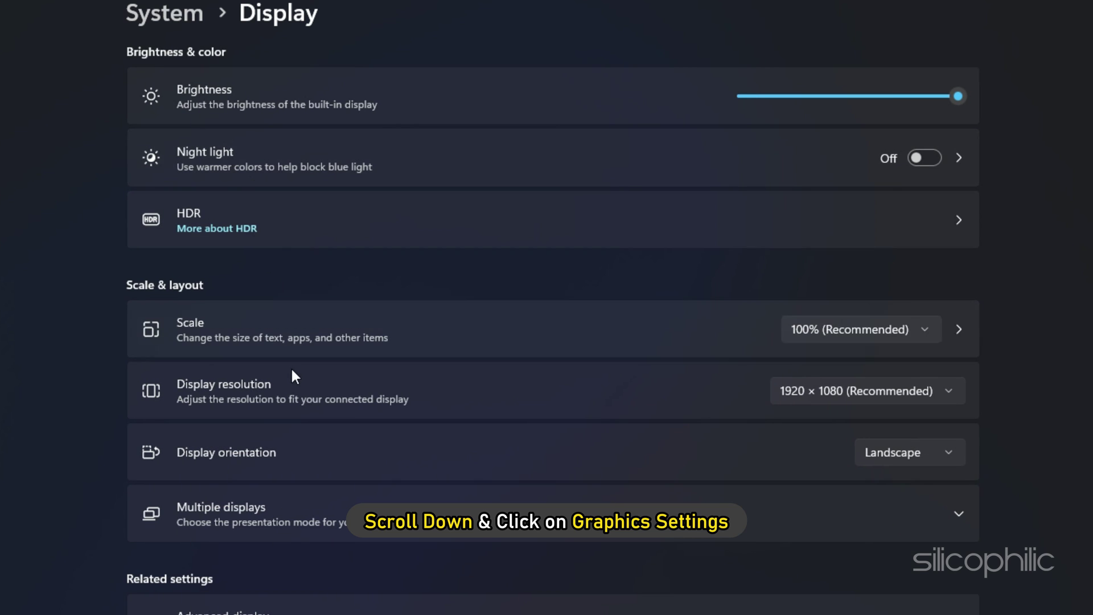
{"action": "scroll", "coordinate": [291, 387], "scroll_direction": "down", "scroll_amount": 3}
{"action": "left_click", "coordinate": [207, 529]}
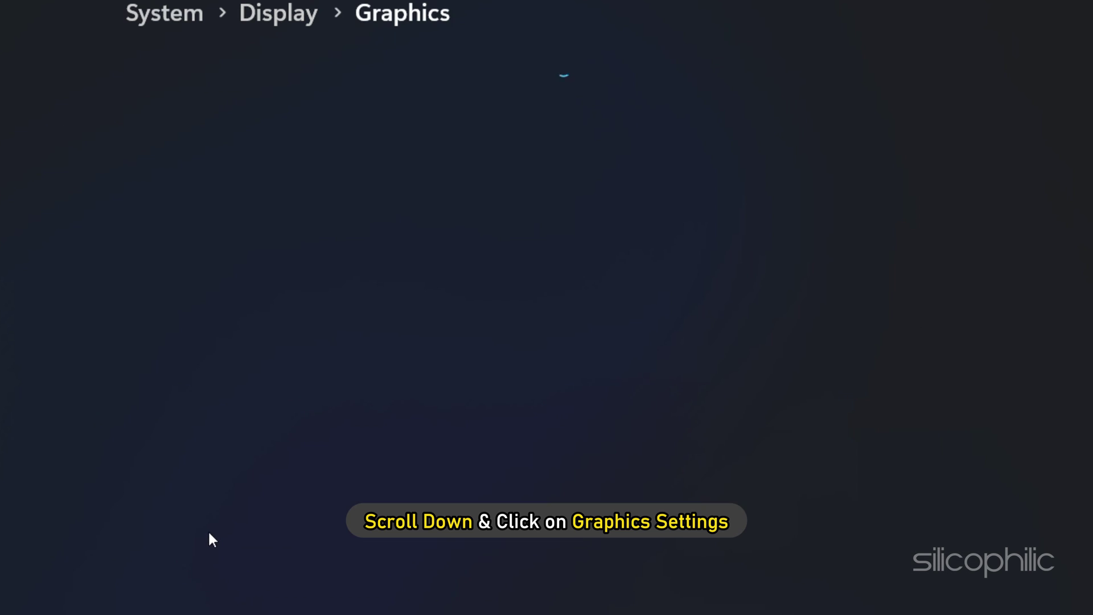
{"action": "left_click", "coordinate": [169, 249]}
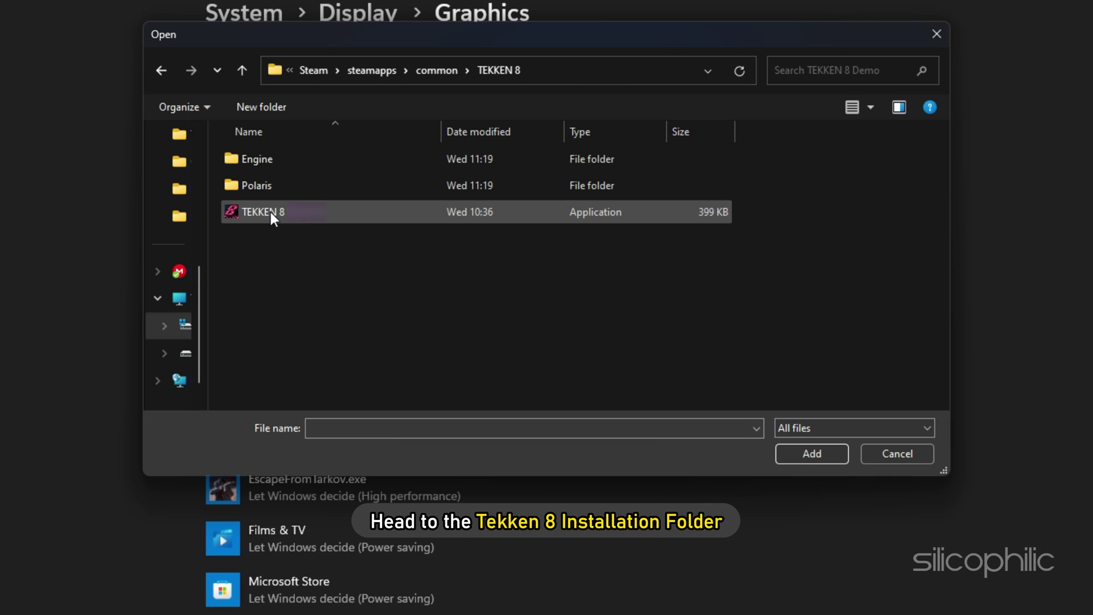
{"action": "left_click", "coordinate": [271, 213]}
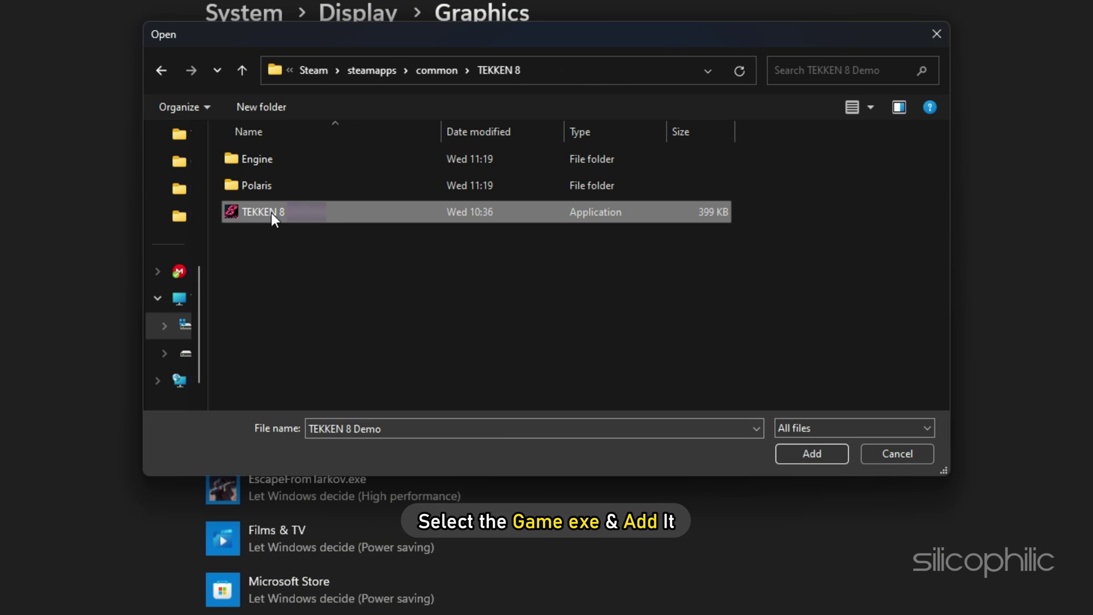
{"action": "left_click", "coordinate": [823, 451]}
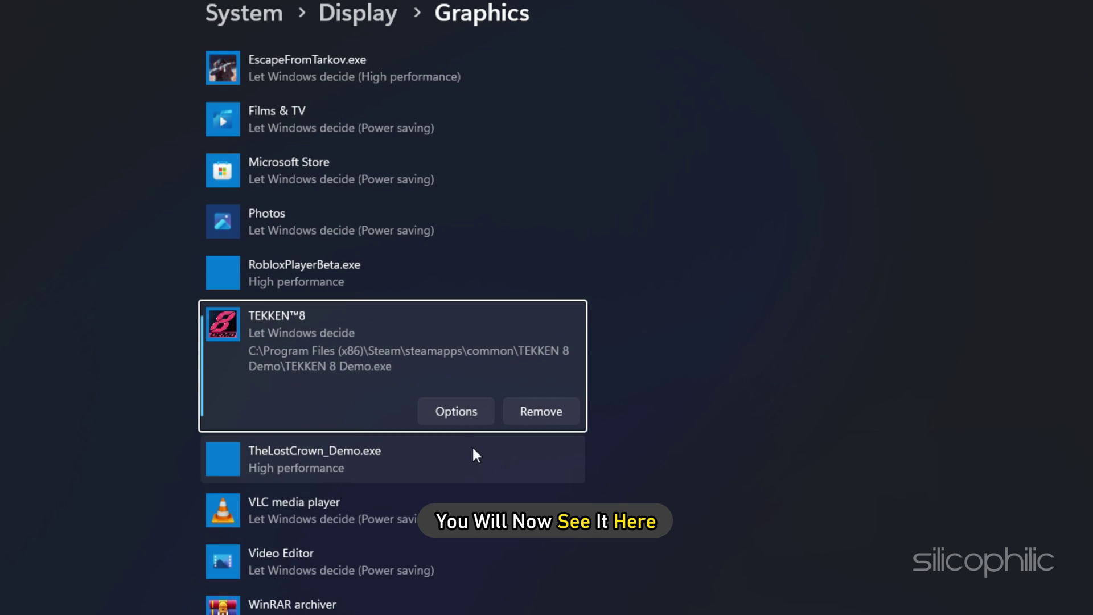
{"action": "left_click", "coordinate": [450, 409]}
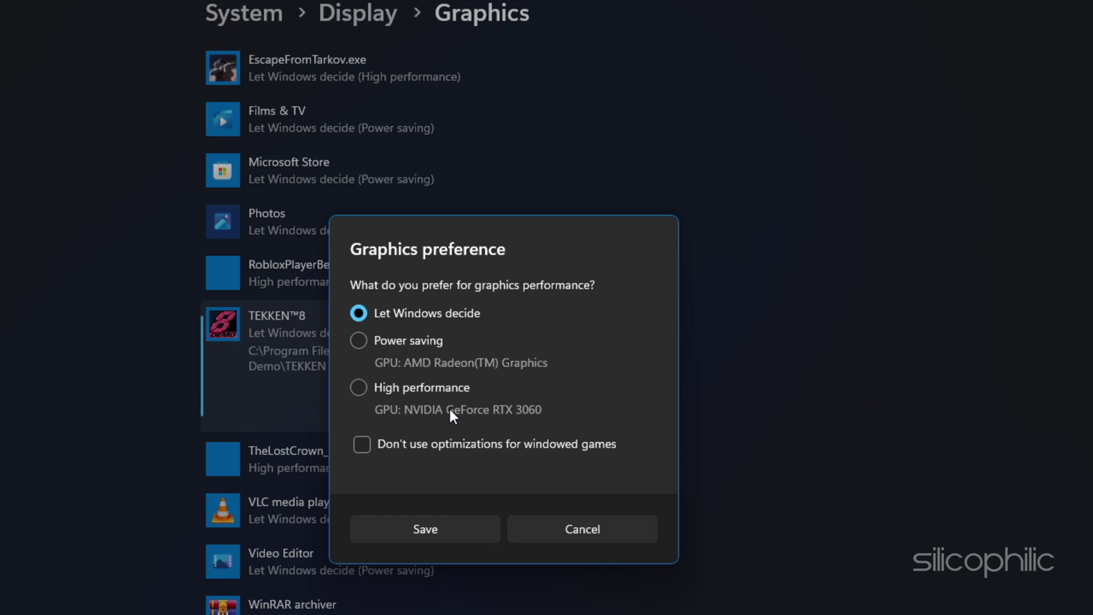
{"action": "left_click", "coordinate": [355, 386]}
{"action": "left_click", "coordinate": [423, 528]}
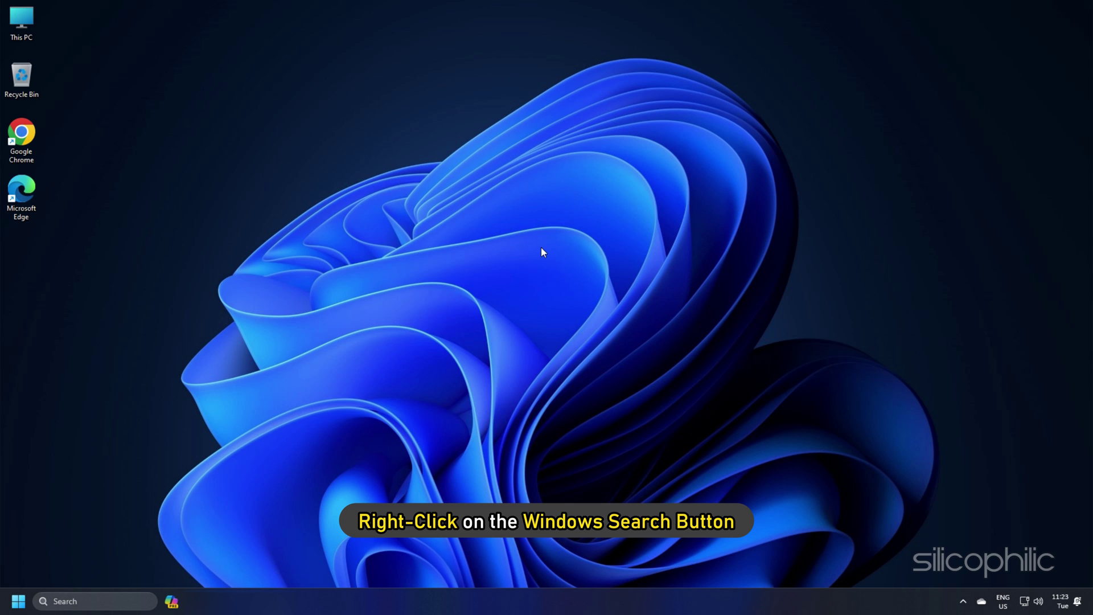
In Device Manager, search automatically for an updated NVIDIA GeForce RTX 3060 driver
{"action": "right_click", "coordinate": [18, 601]}
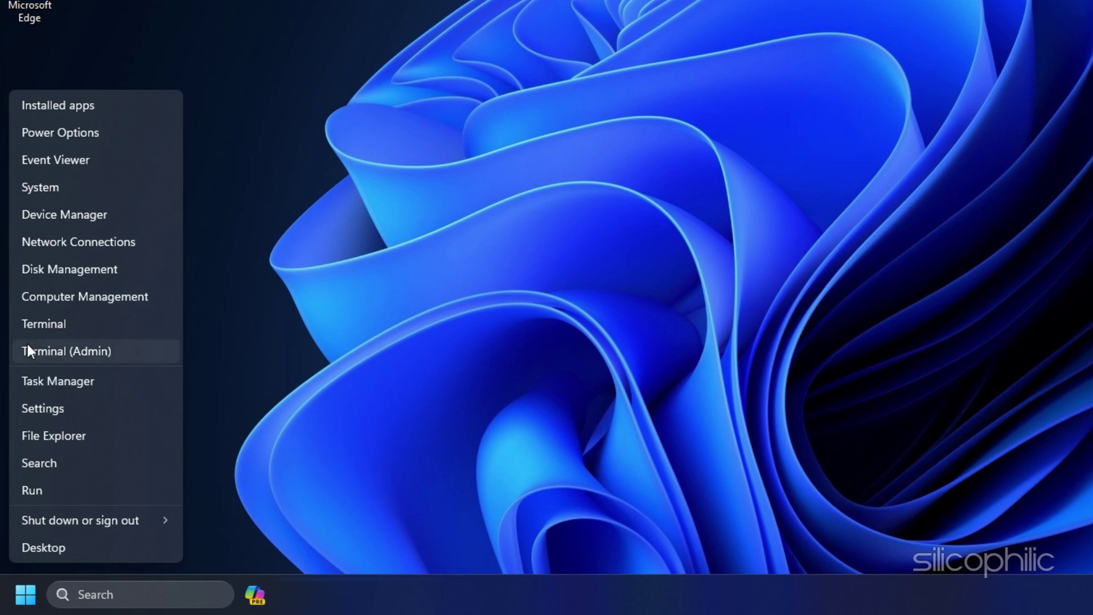
{"action": "left_click", "coordinate": [44, 215]}
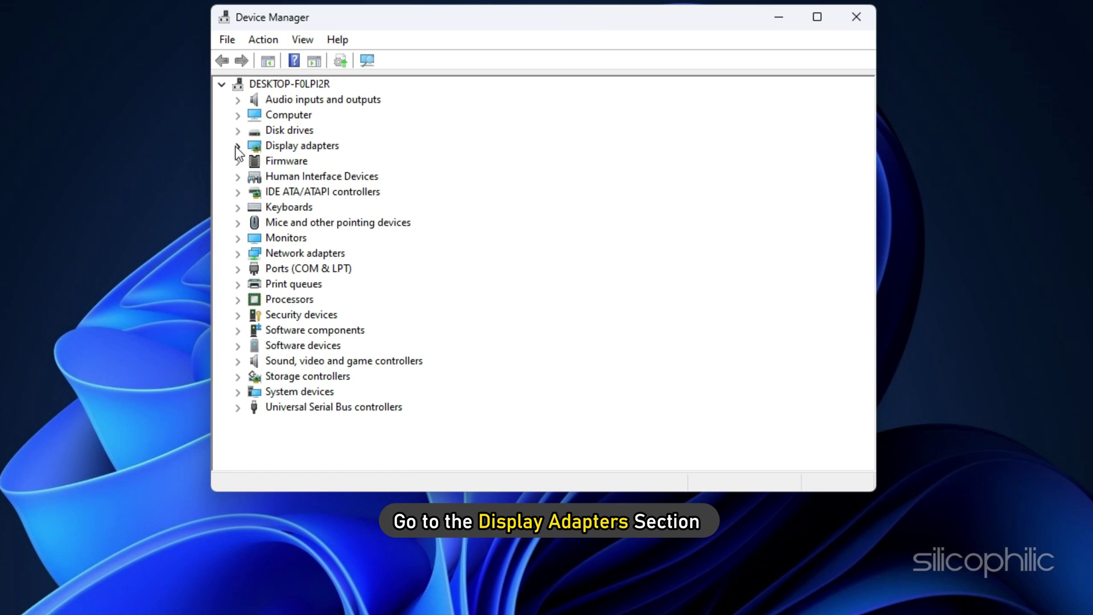
{"action": "left_click", "coordinate": [237, 146]}
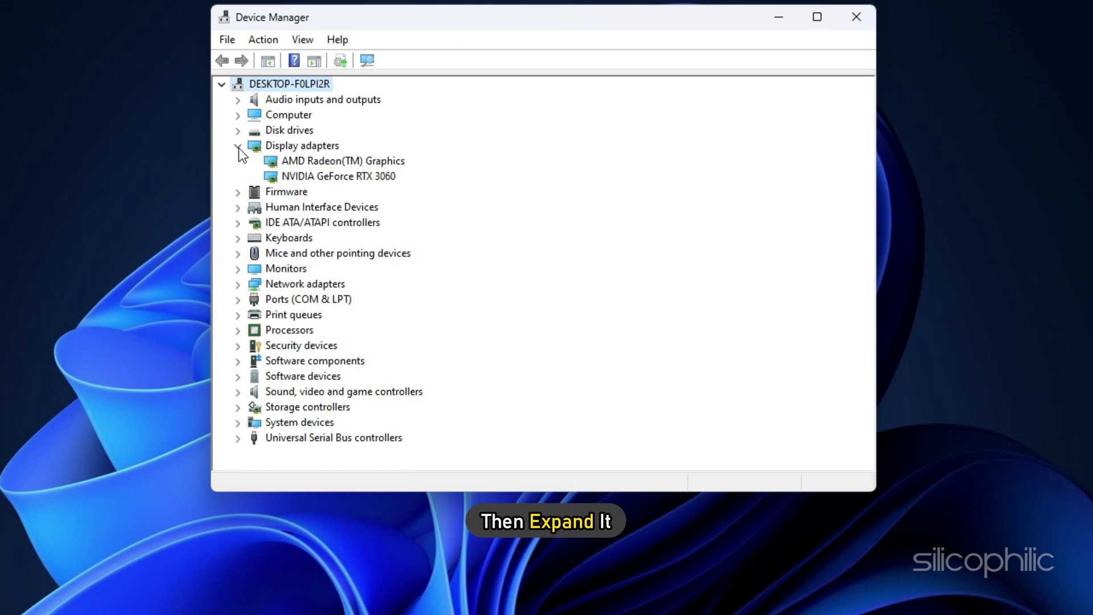
{"action": "right_click", "coordinate": [337, 177]}
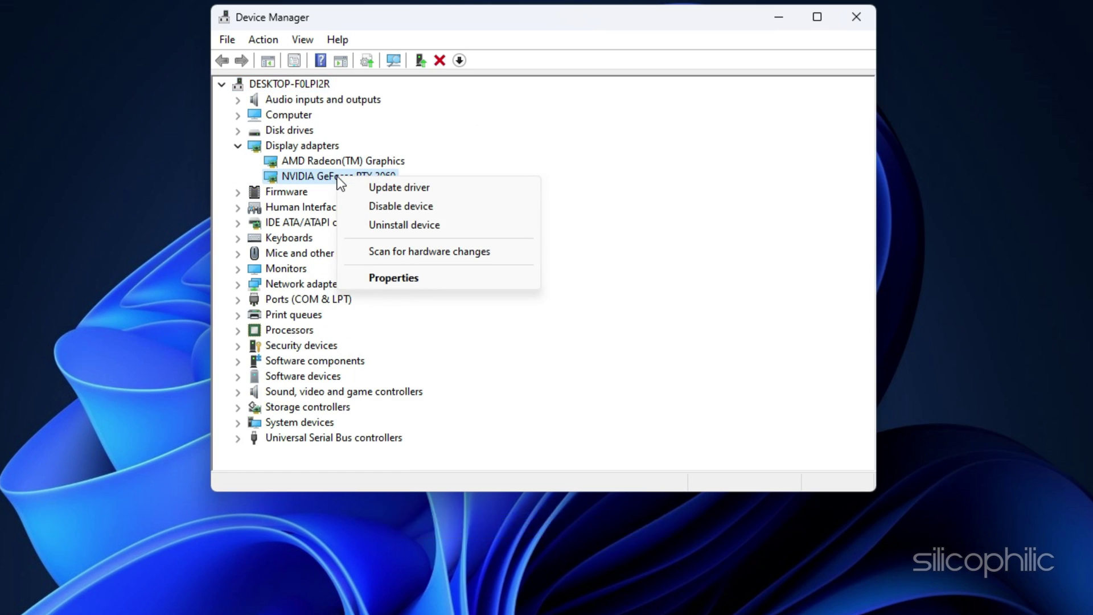
{"action": "left_click", "coordinate": [393, 187]}
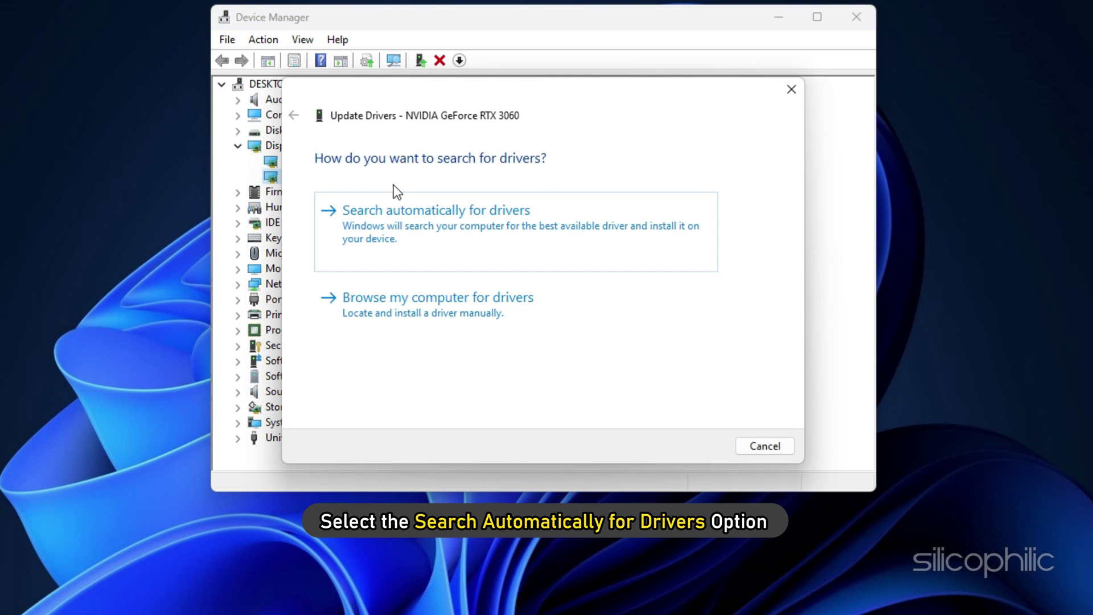
{"action": "left_click", "coordinate": [399, 231]}
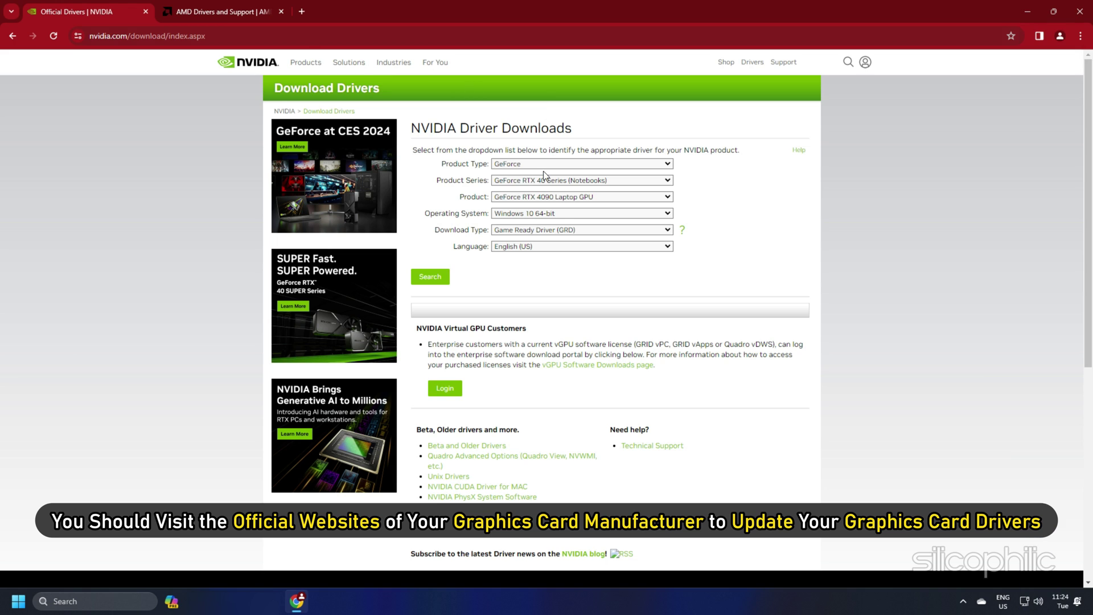
Install GeForce Experience and start Express Installation of Game Ready Driver 536.40
{"action": "left_click", "coordinate": [205, 13]}
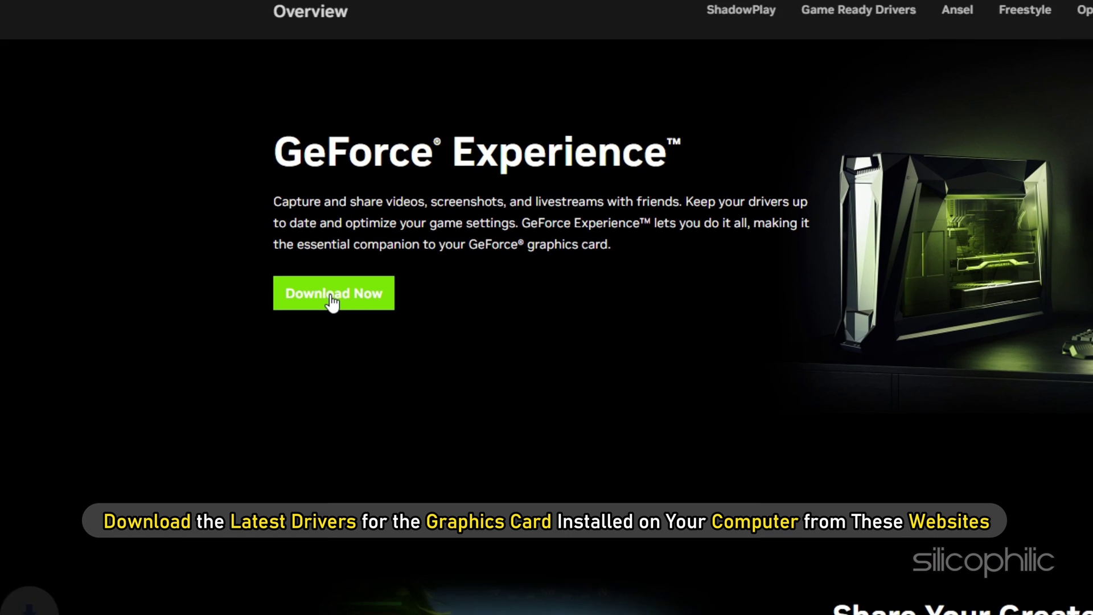
{"action": "left_click", "coordinate": [85, 550]}
{"action": "left_click", "coordinate": [718, 294]}
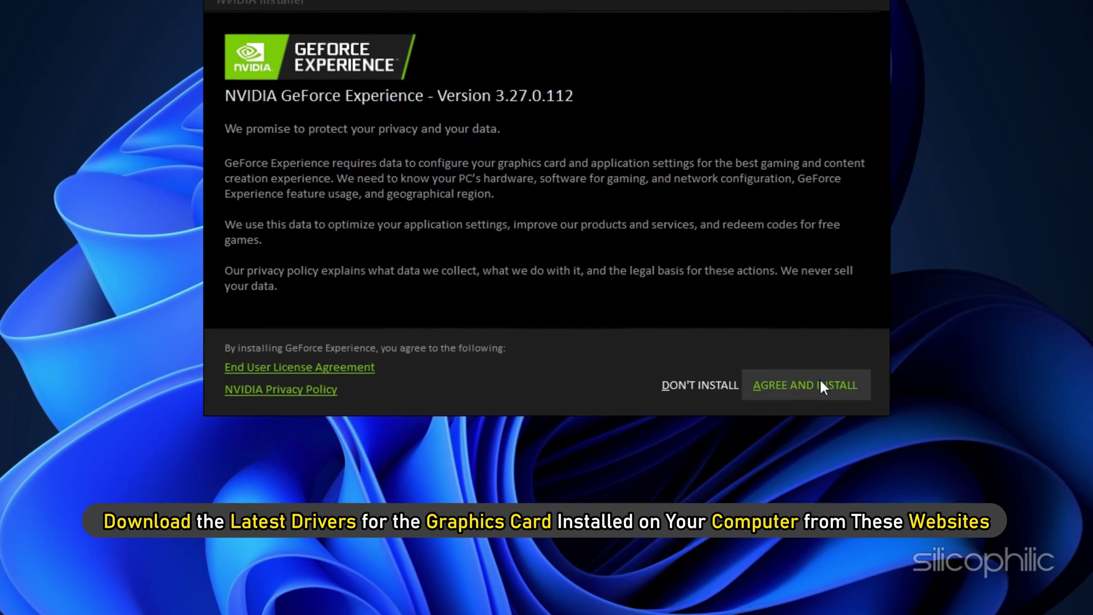
{"action": "left_click", "coordinate": [819, 379]}
{"action": "left_click", "coordinate": [476, 370]}
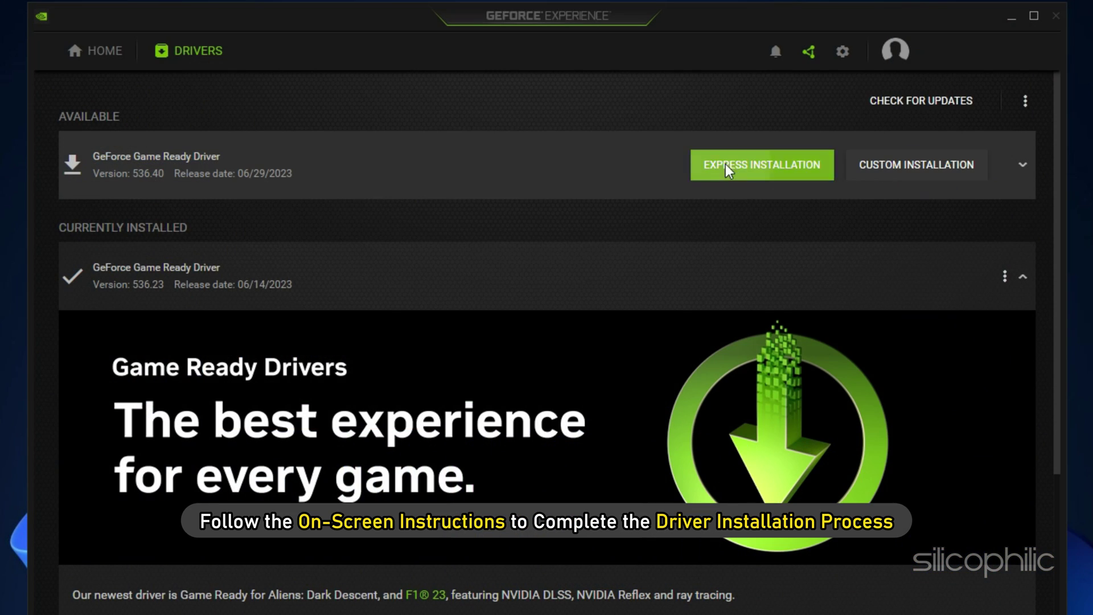
{"action": "left_click", "coordinate": [726, 169]}
{"action": "left_click", "coordinate": [456, 496]}
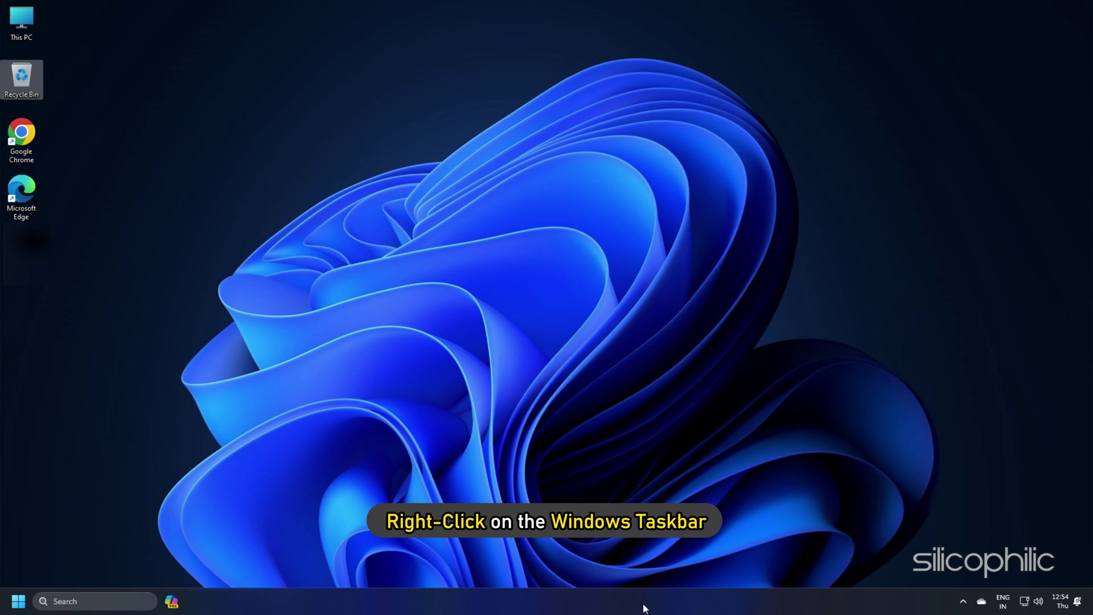
End the Google Chrome process from Task Manager, opened via the taskbar
{"action": "right_click", "coordinate": [645, 610]}
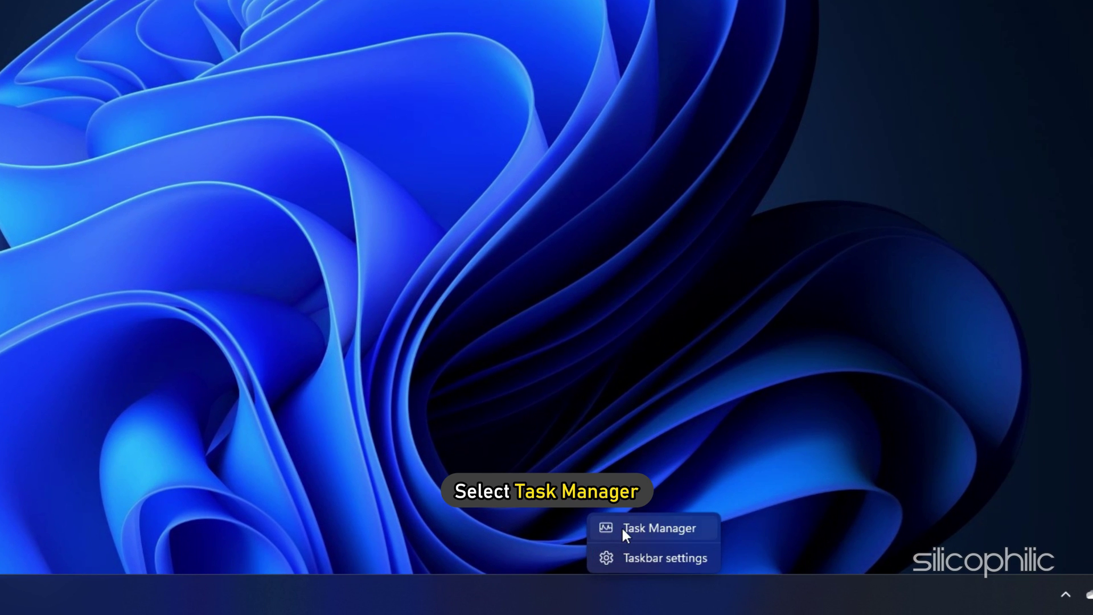
{"action": "left_click", "coordinate": [623, 530]}
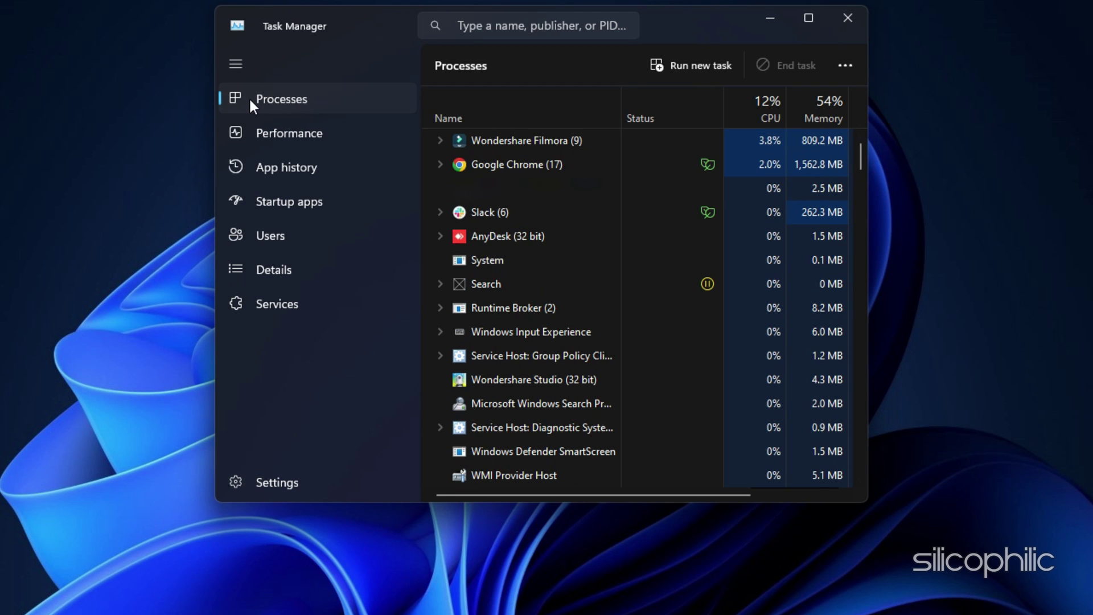
{"action": "right_click", "coordinate": [461, 164]}
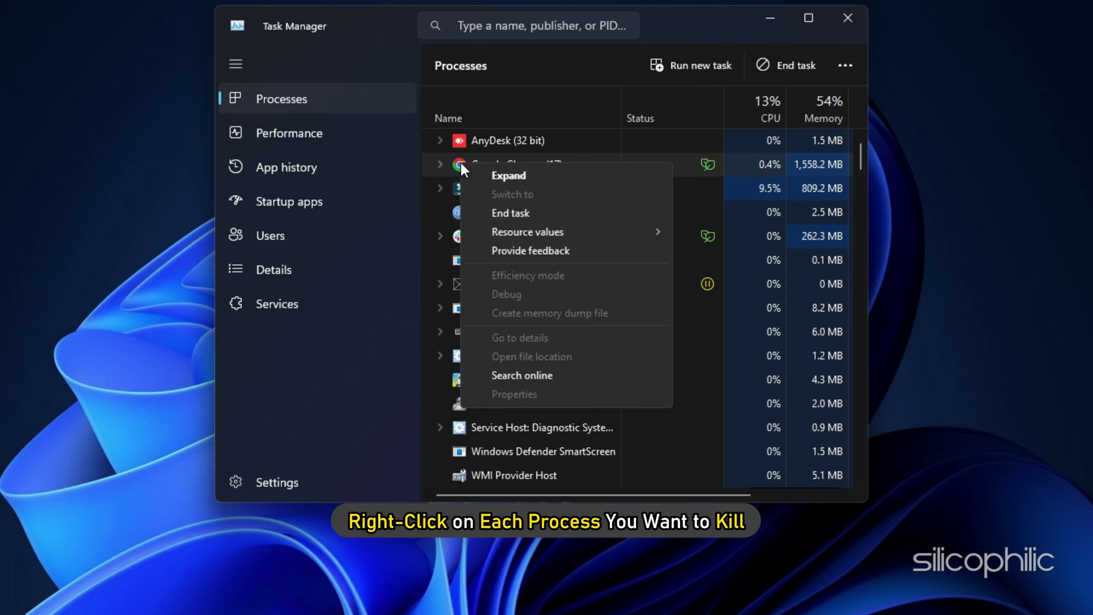
{"action": "left_click", "coordinate": [529, 219]}
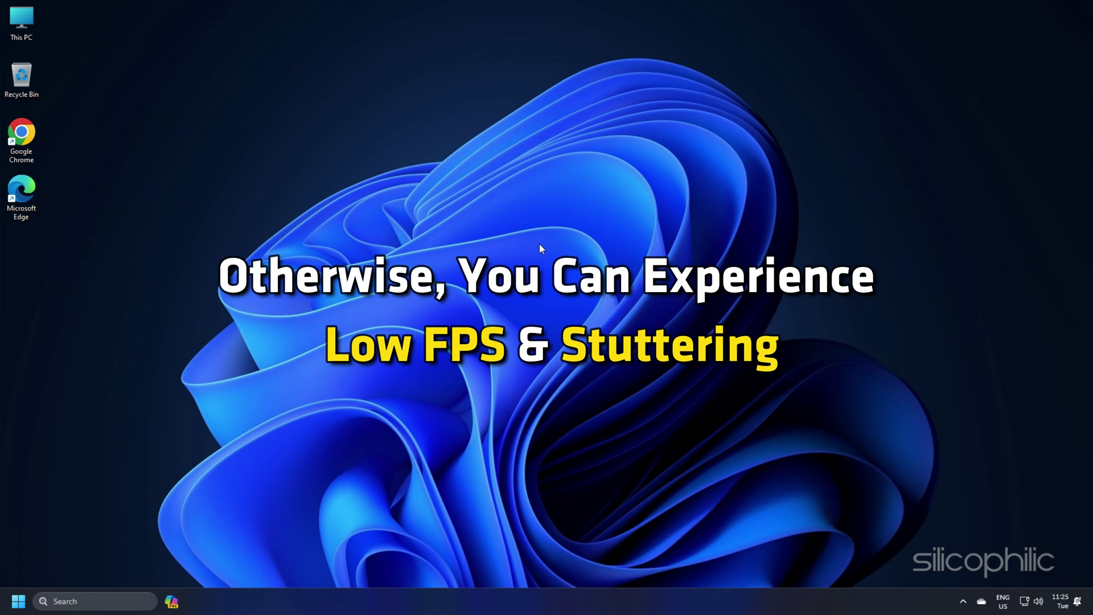
Search 'check for updates', open the Windows Update page and start an update check
{"action": "left_click", "coordinate": [113, 597]}
{"action": "type", "text": "check for "}
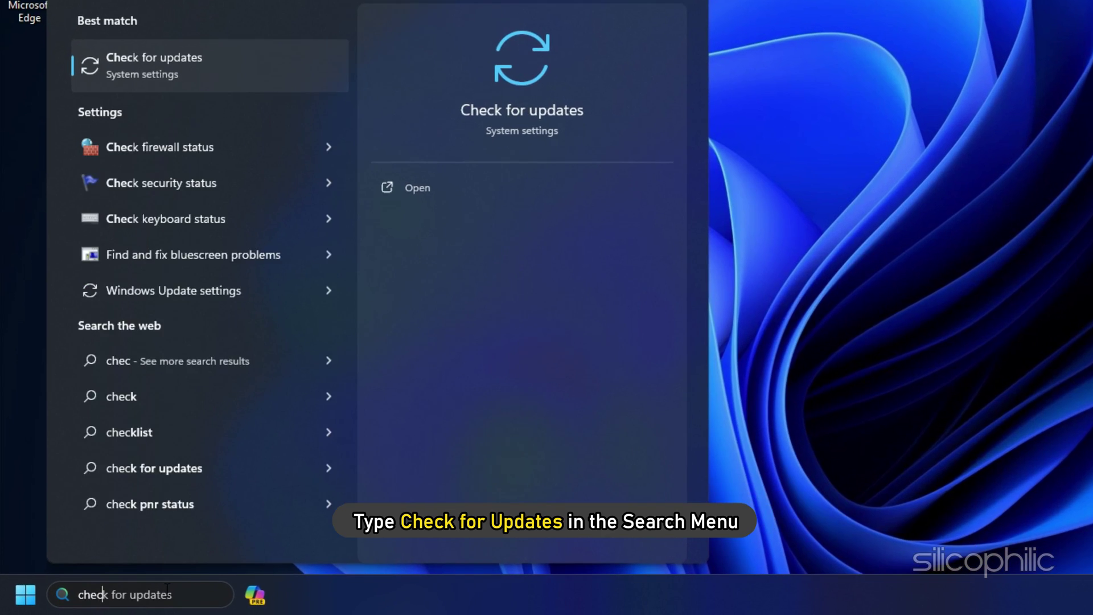
{"action": "type", "text": "updates"}
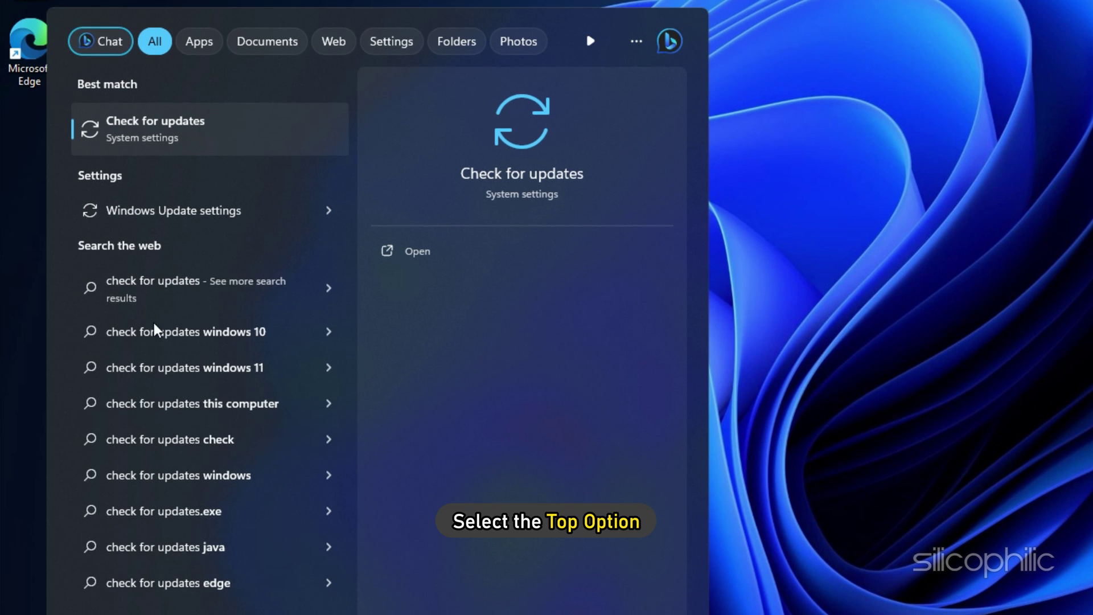
{"action": "left_click", "coordinate": [152, 129]}
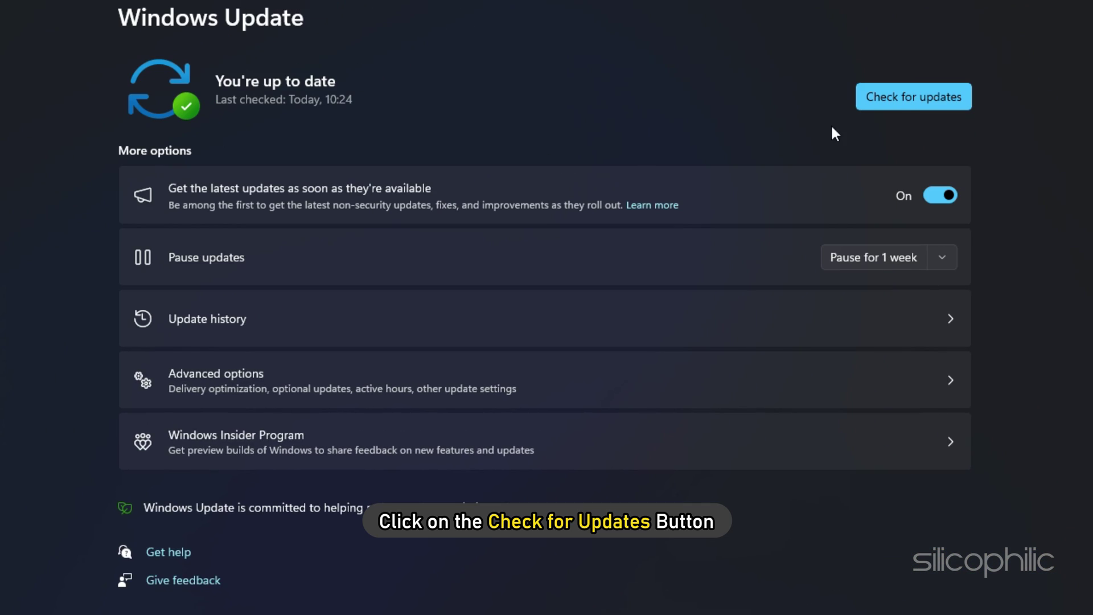
{"action": "left_click", "coordinate": [905, 102]}
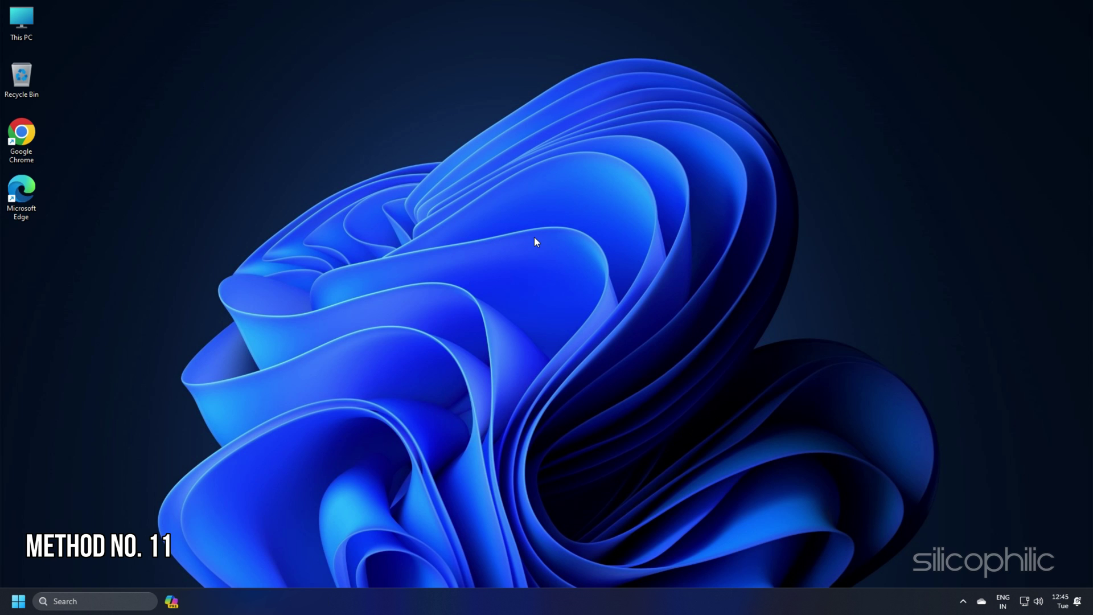
Open the Virtual Memory dialog from Advanced system settings' Performance options
{"action": "left_click", "coordinate": [103, 601]}
{"action": "type", "text": "advance s"}
{"action": "type", "text": "ystem settings"}
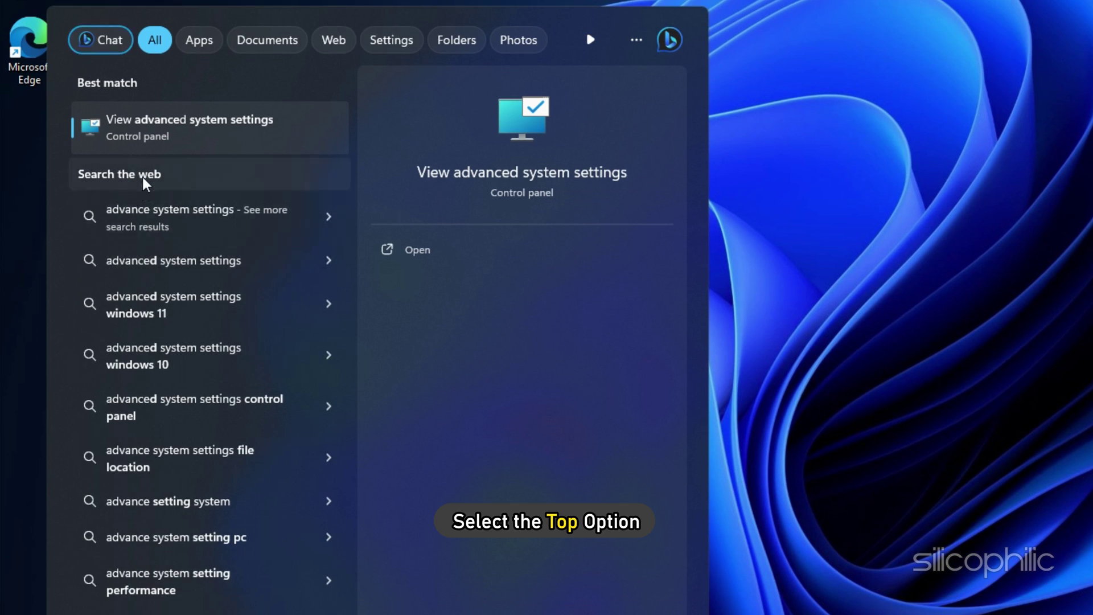
{"action": "left_click", "coordinate": [166, 127]}
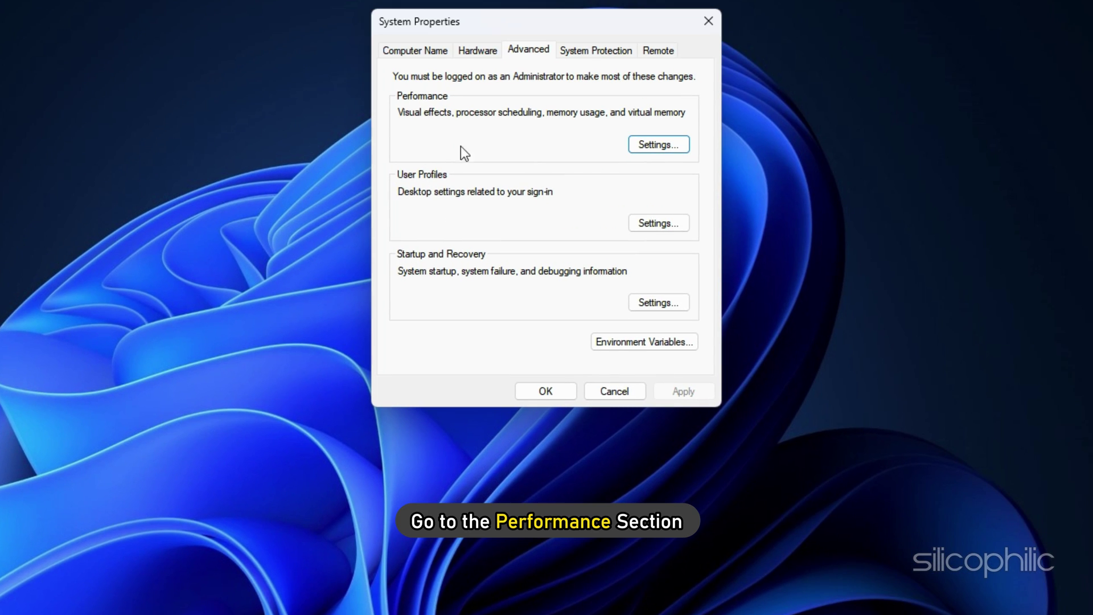
{"action": "left_click", "coordinate": [664, 145]}
{"action": "left_click", "coordinate": [490, 117]}
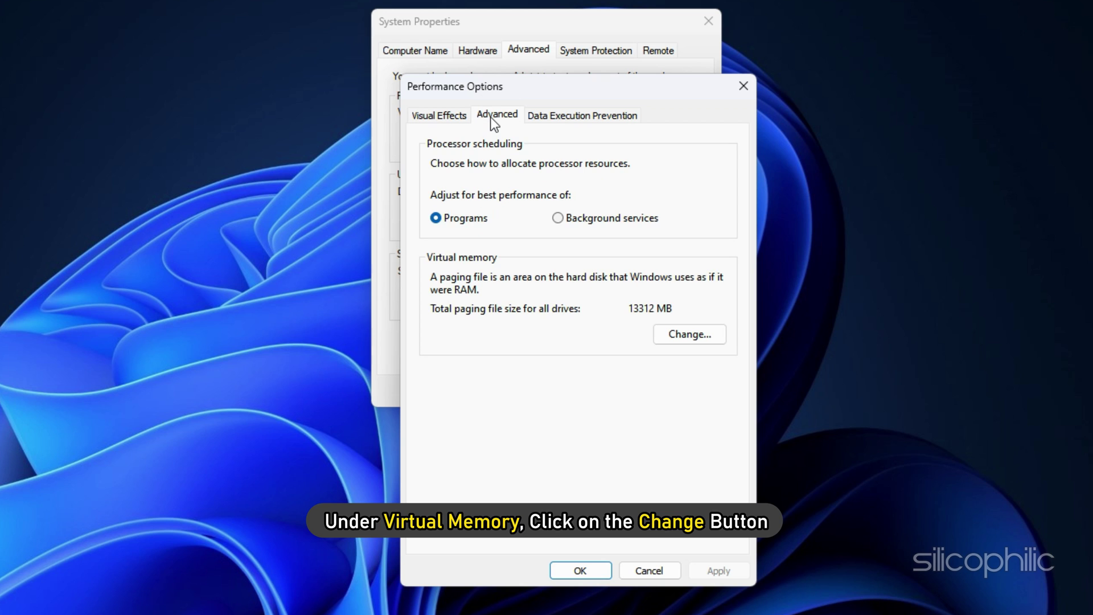
{"action": "left_click", "coordinate": [686, 334]}
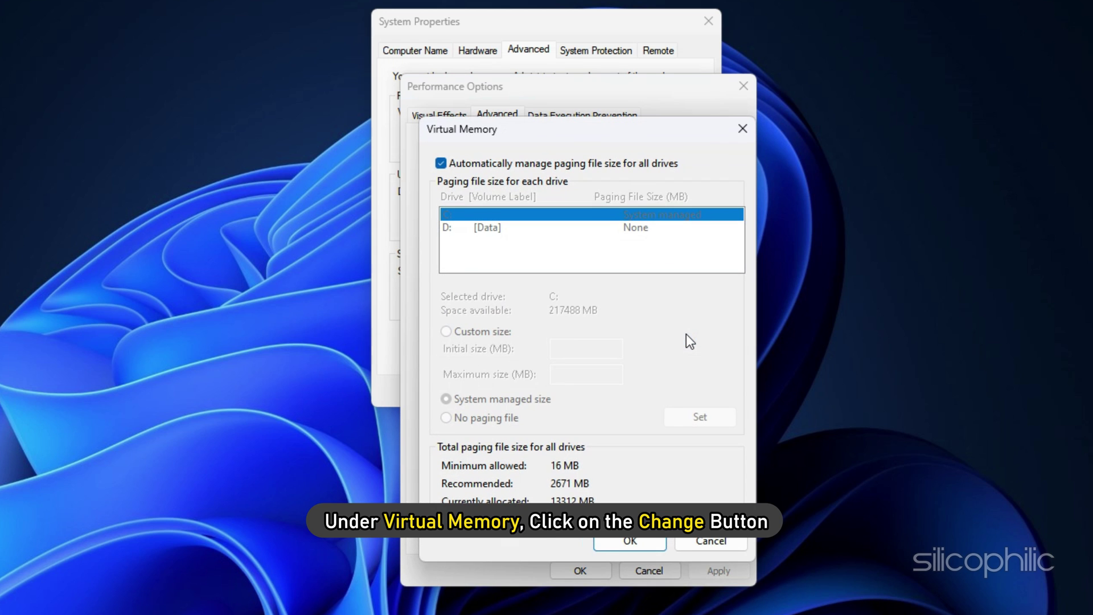
Turn off automatic paging management and give drive C a custom 24575–49152 MB size
{"action": "left_click", "coordinate": [441, 164]}
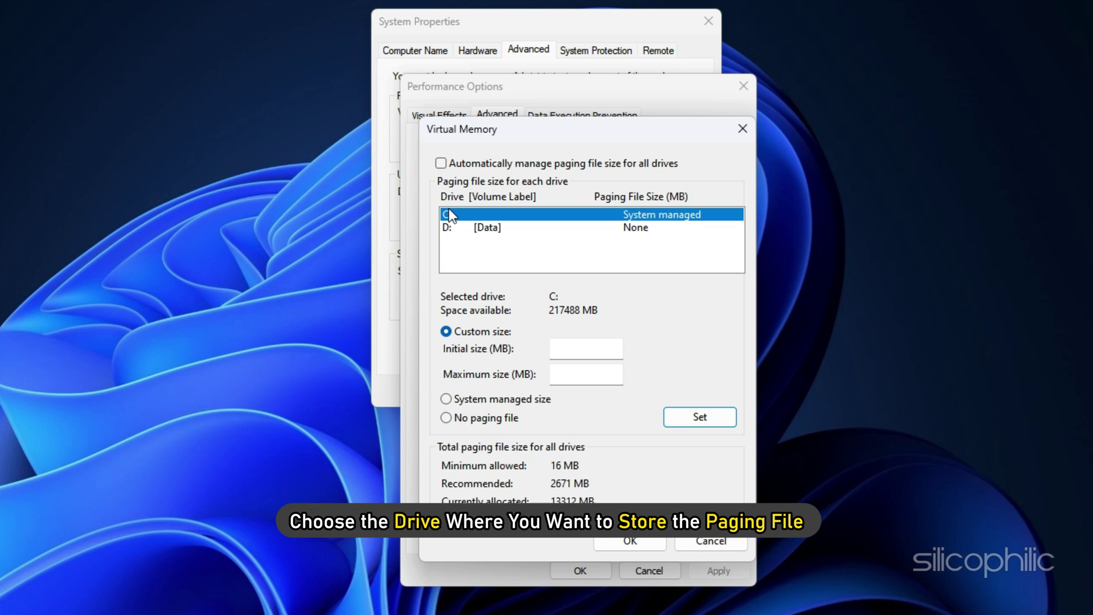
{"action": "left_click", "coordinate": [449, 210]}
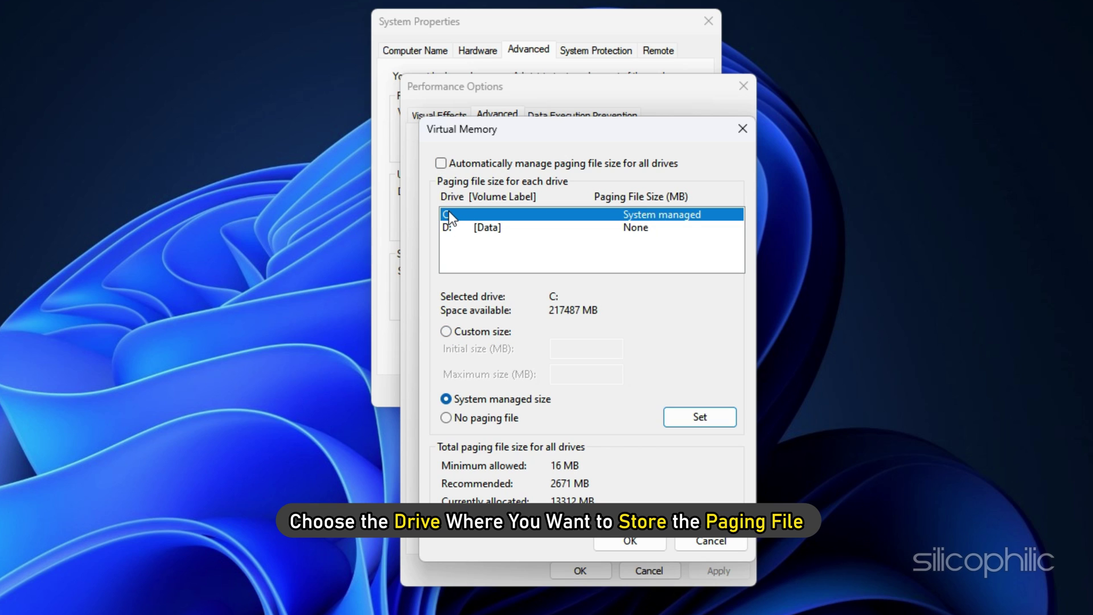
{"action": "left_click", "coordinate": [446, 330]}
{"action": "left_click", "coordinate": [569, 356]}
{"action": "type", "text": "24"}
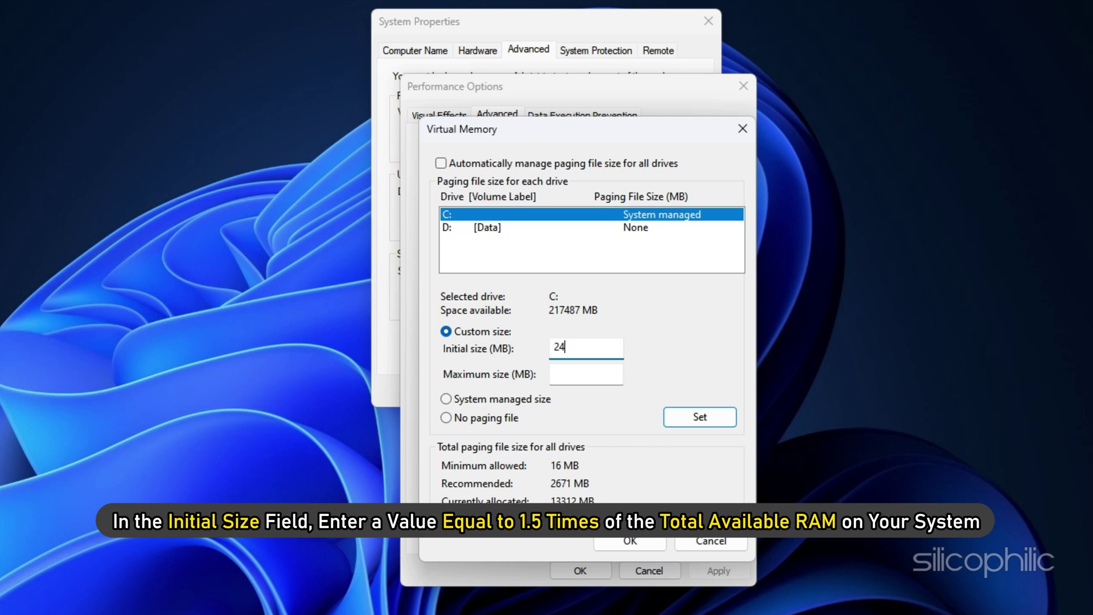
{"action": "type", "text": "575"}
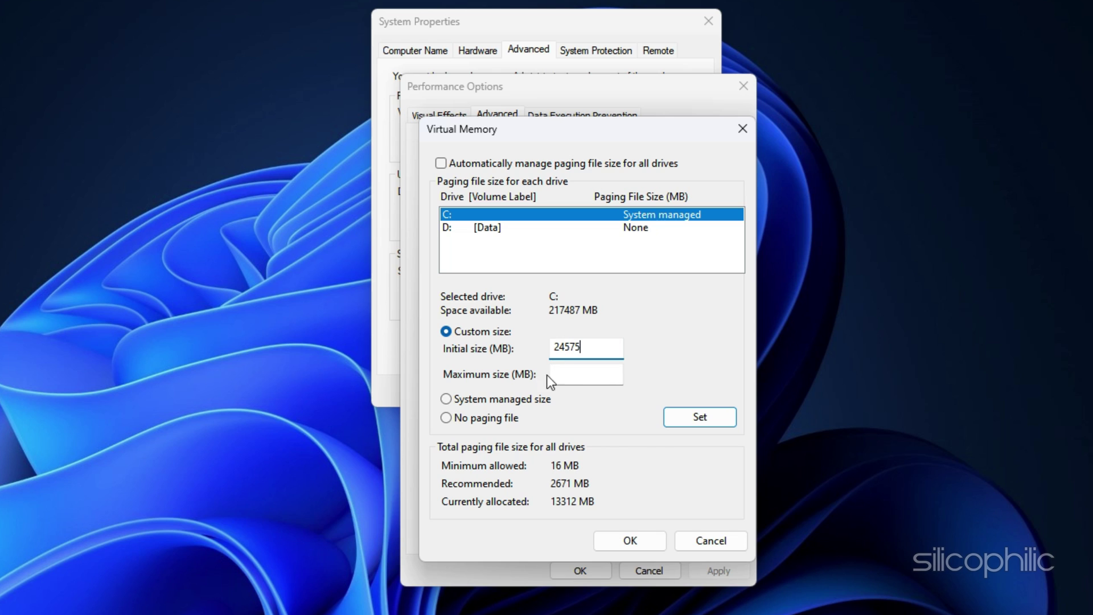
{"action": "type", "text": "49"}
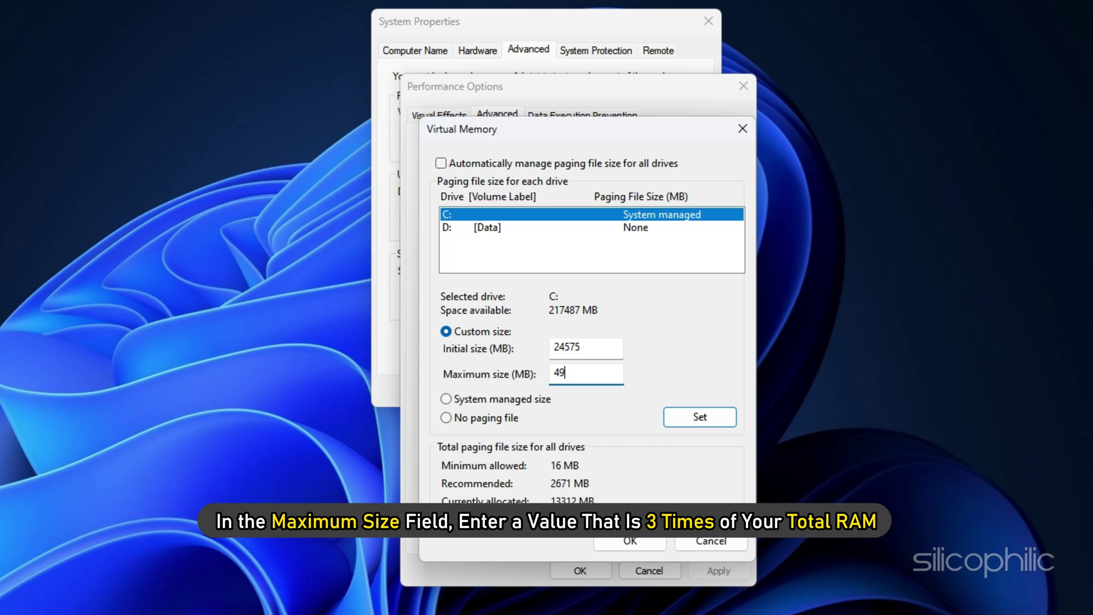
{"action": "type", "text": "152"}
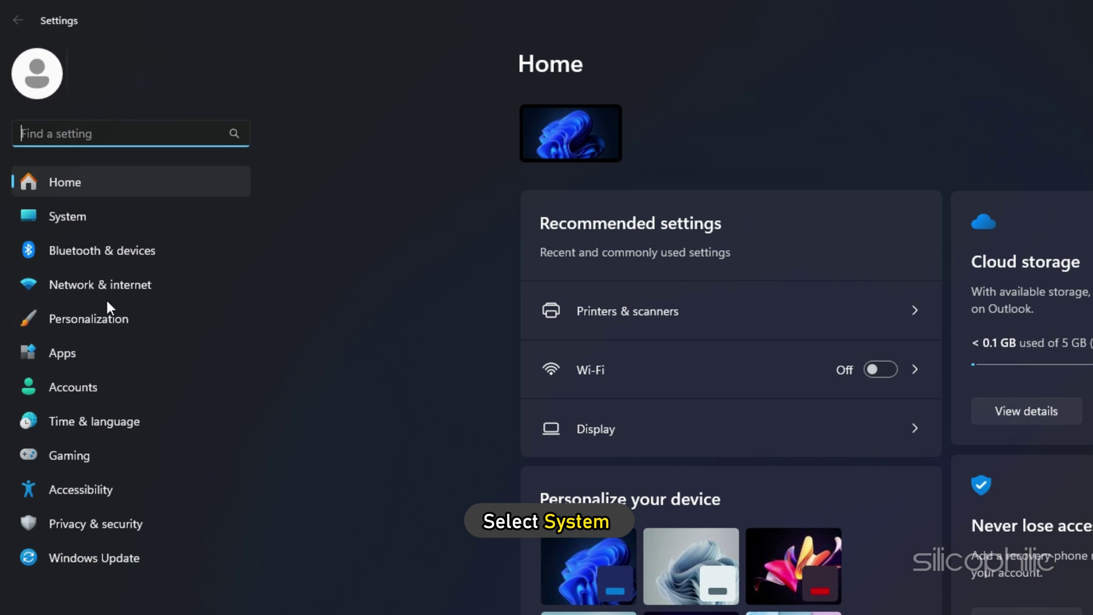
Check installed RAM under System > About, then apply drive C's 24575–49152 MB paging file
{"action": "left_click", "coordinate": [36, 145]}
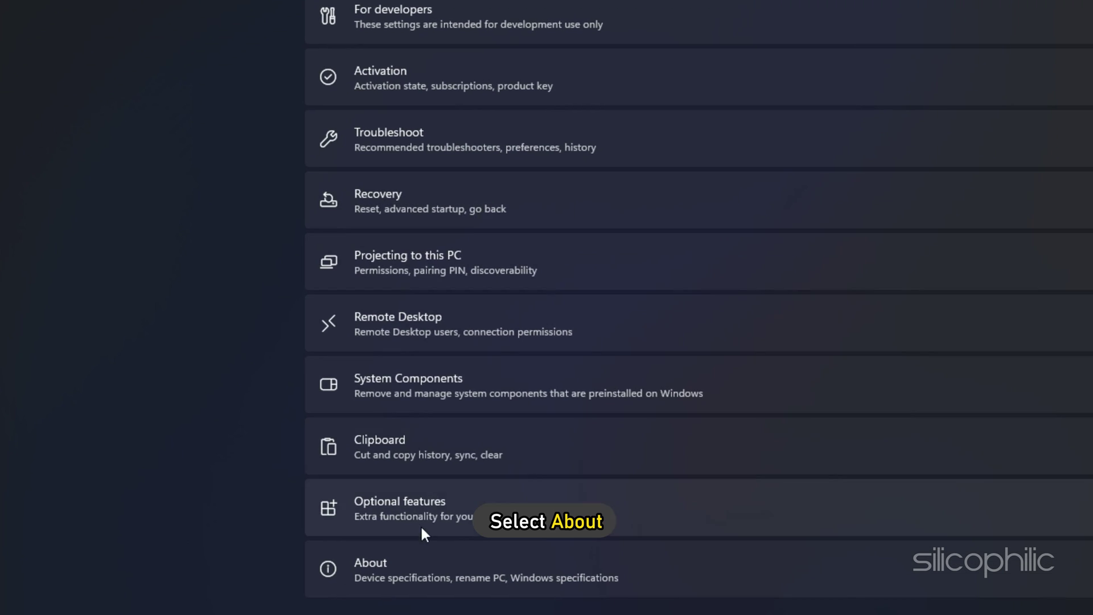
{"action": "left_click", "coordinate": [402, 605]}
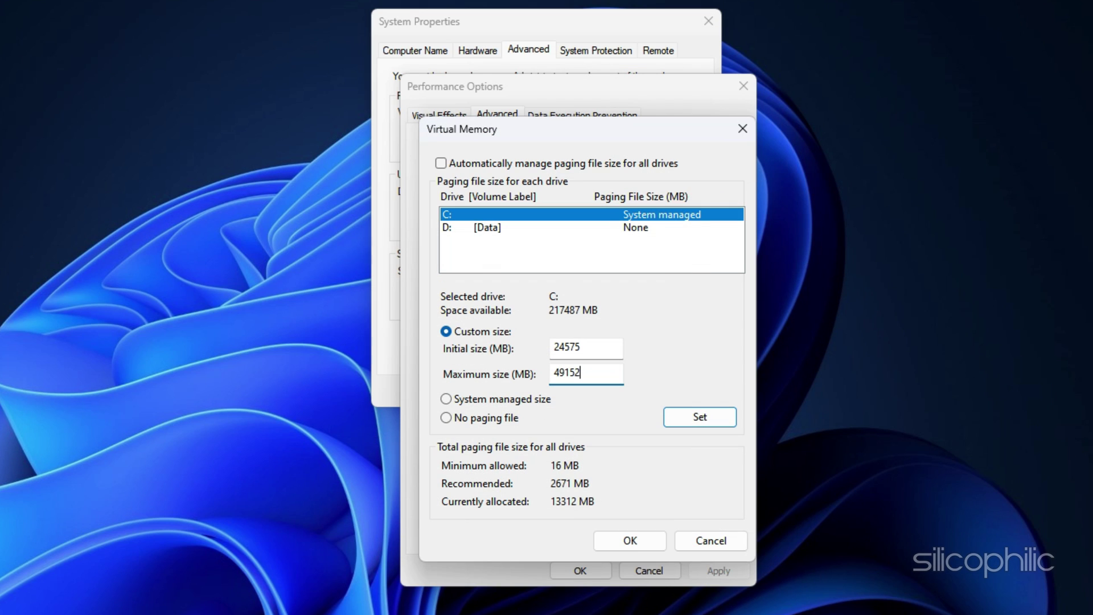
{"action": "left_click", "coordinate": [705, 419]}
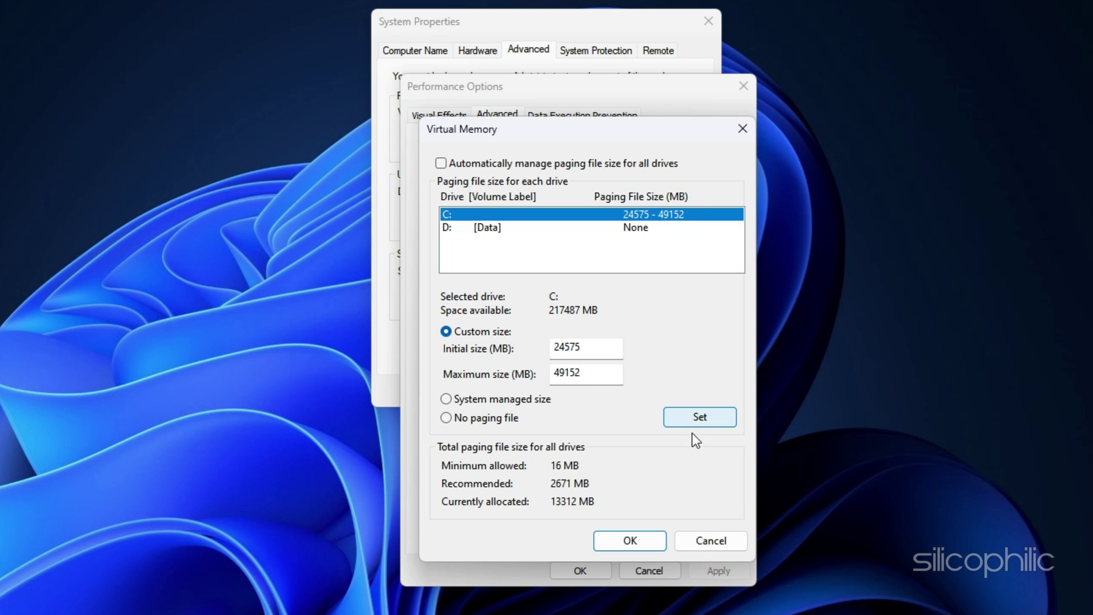
{"action": "left_click", "coordinate": [631, 541]}
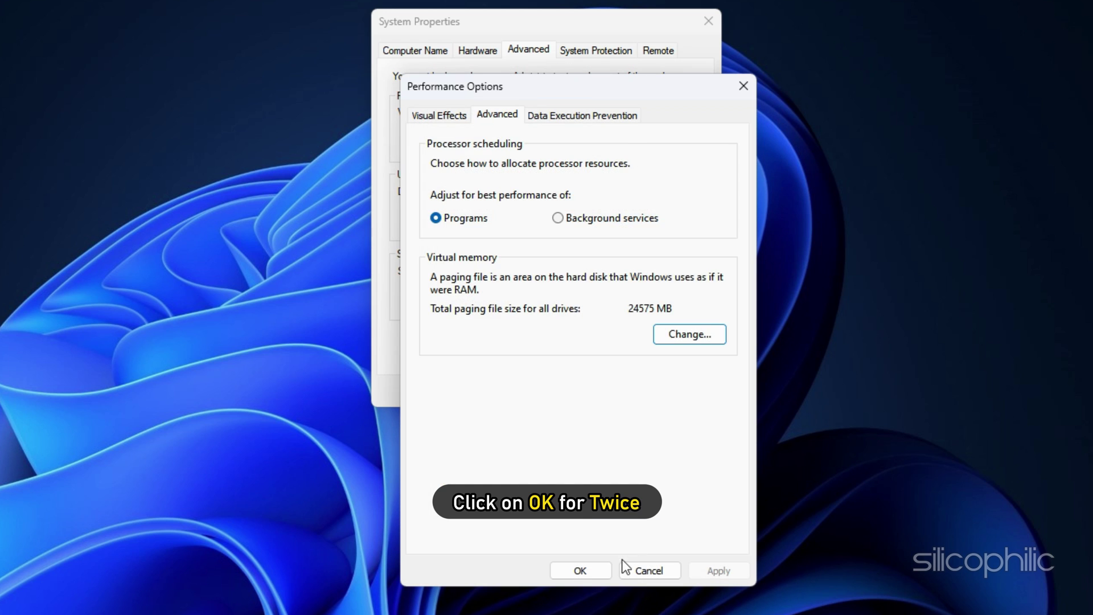
{"action": "left_click", "coordinate": [593, 570]}
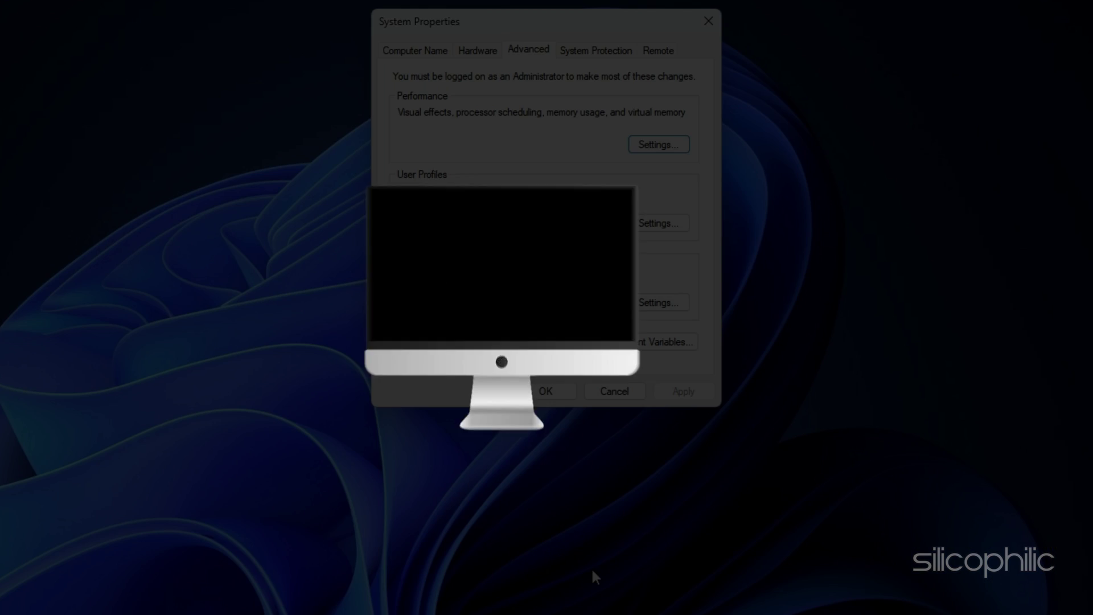